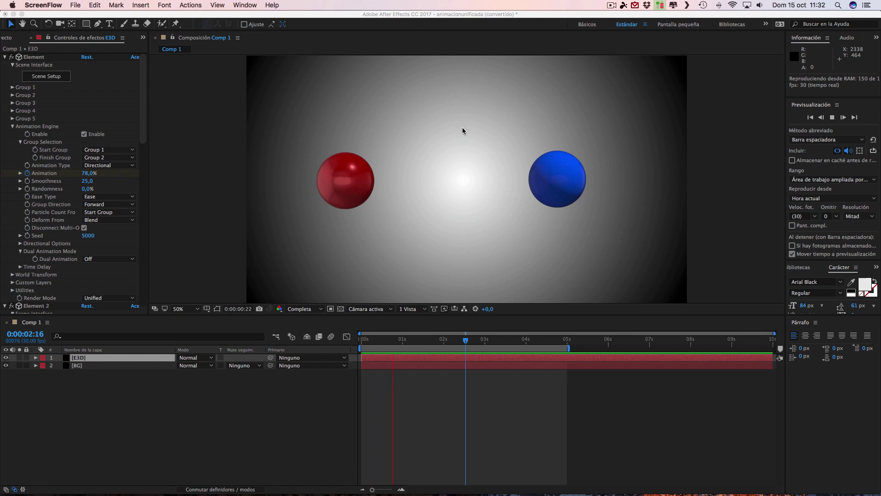
- Reveal the E3D layer's Animation keyframes with U and scroll Effect Controls to Element 2's Animation Engine
click(387, 241)
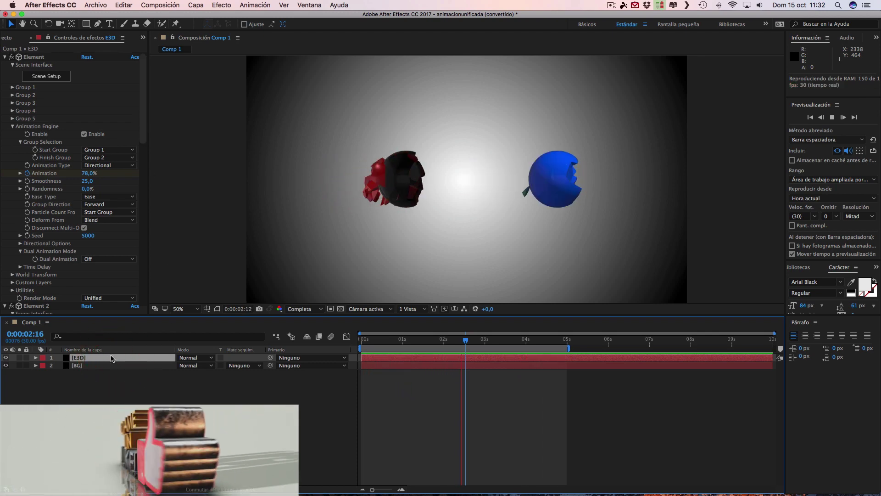
key(u)
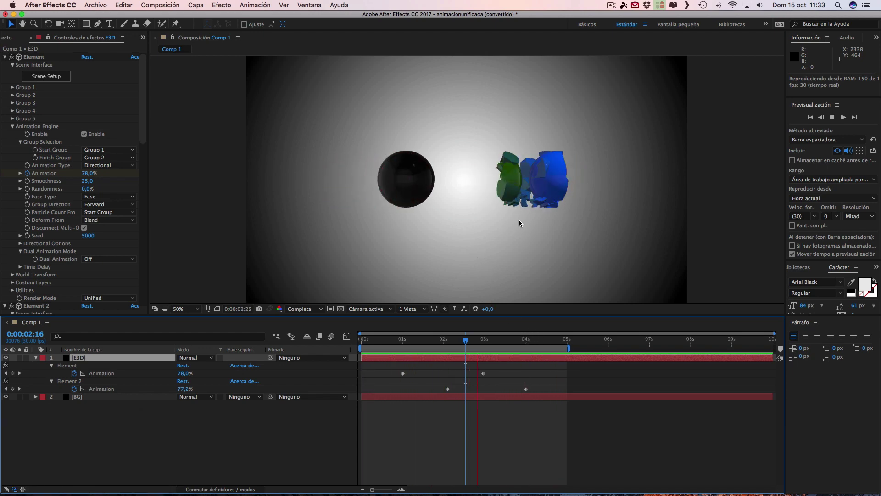
drag(145, 95, 147, 171)
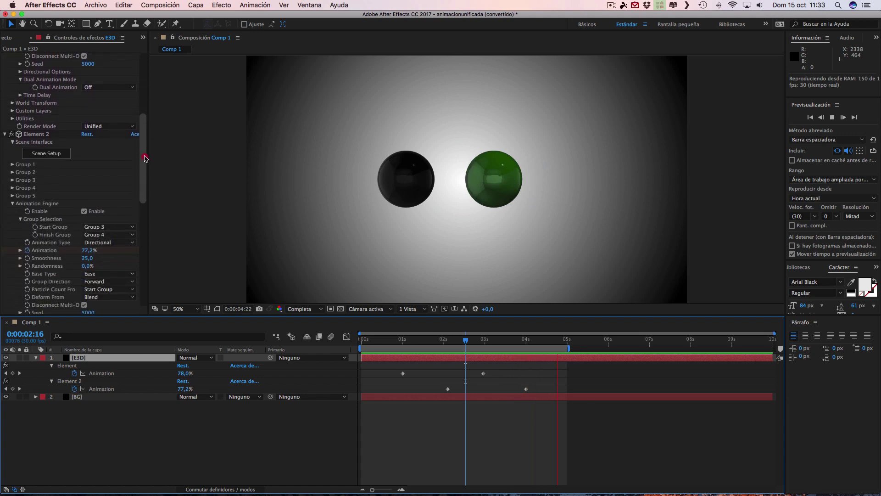
drag(147, 170, 147, 177)
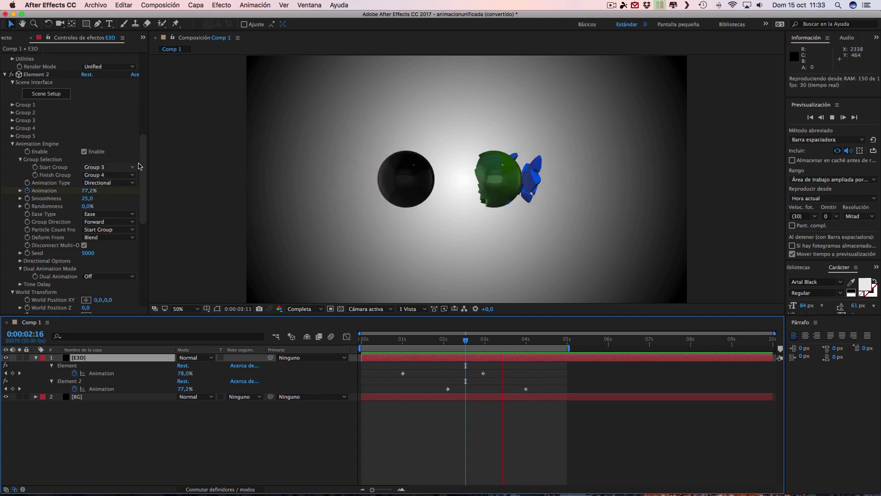
- Collapse the Element and Element 2 effects in Effect Controls and select each one
click(143, 50)
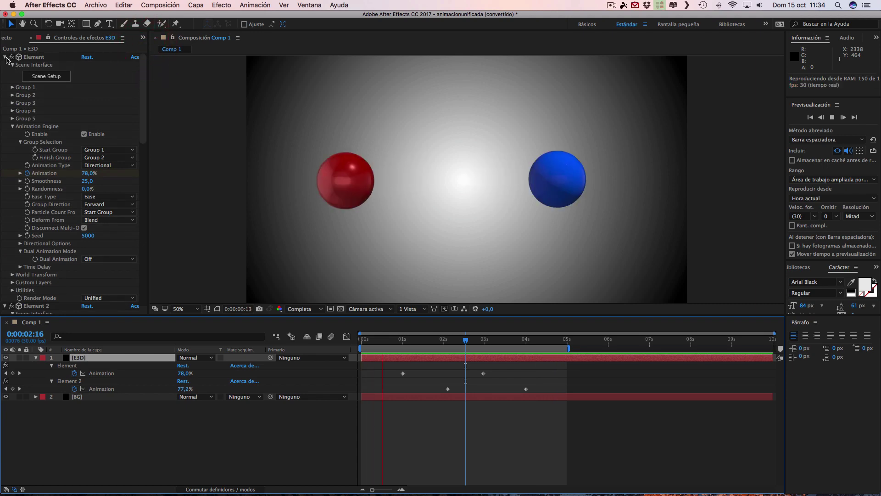
click(4, 57)
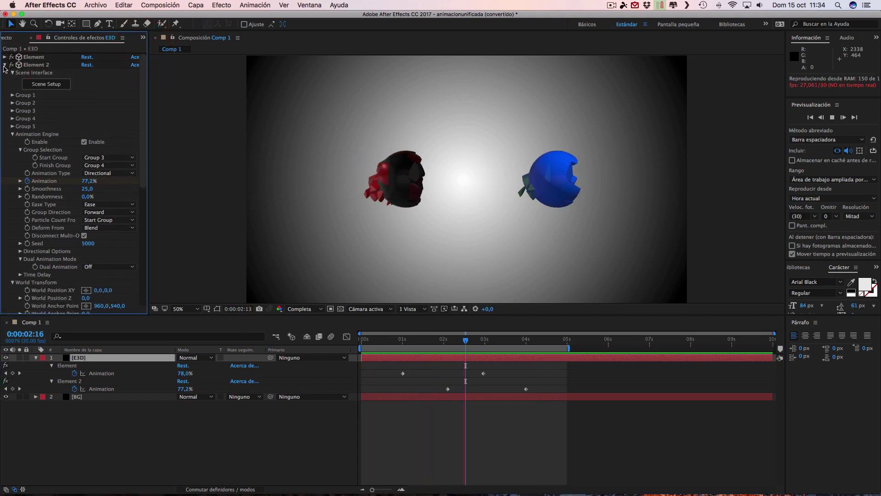
click(5, 65)
click(33, 57)
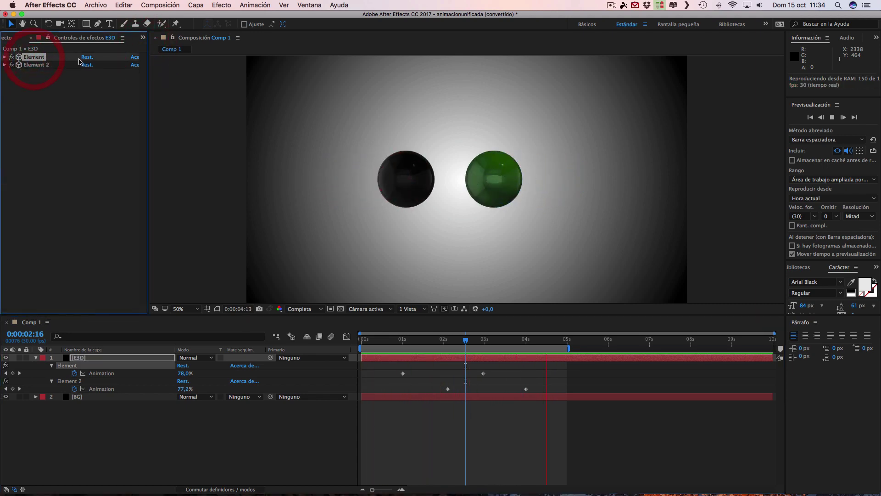
click(30, 66)
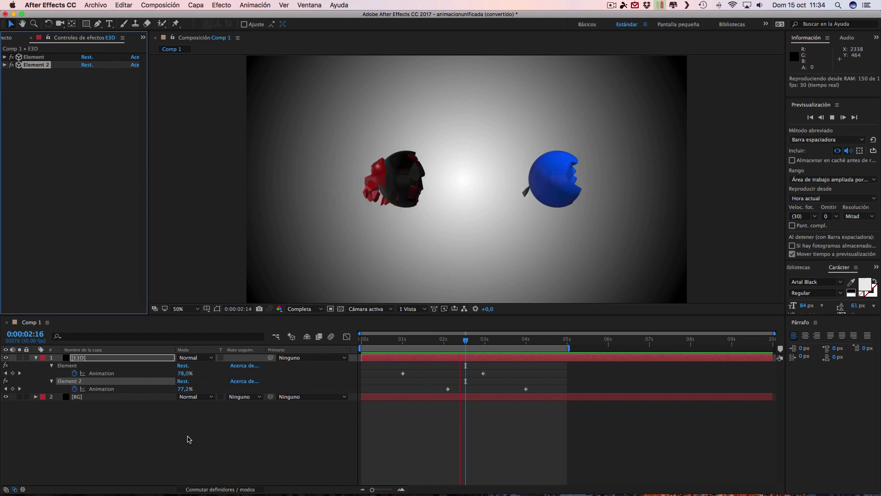
- Stop the preview and scrub the playhead through the shatter, from about frame 17 to 4:14
drag(421, 342, 386, 345)
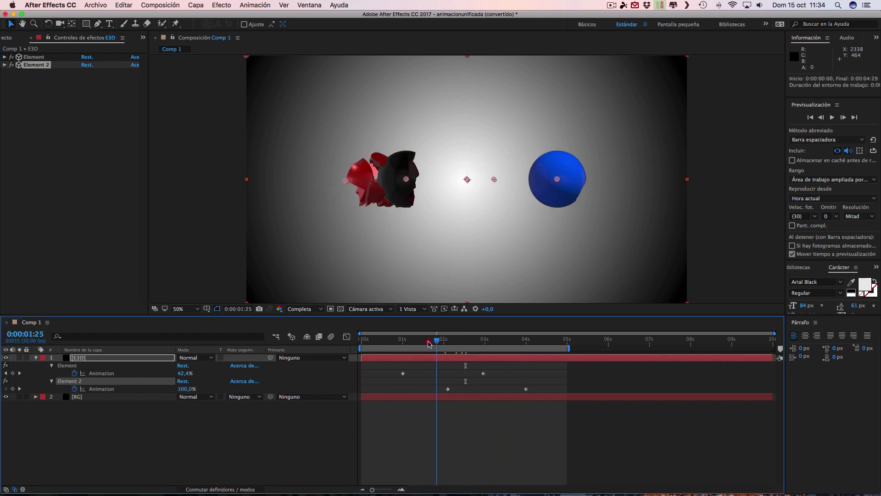
click(385, 343)
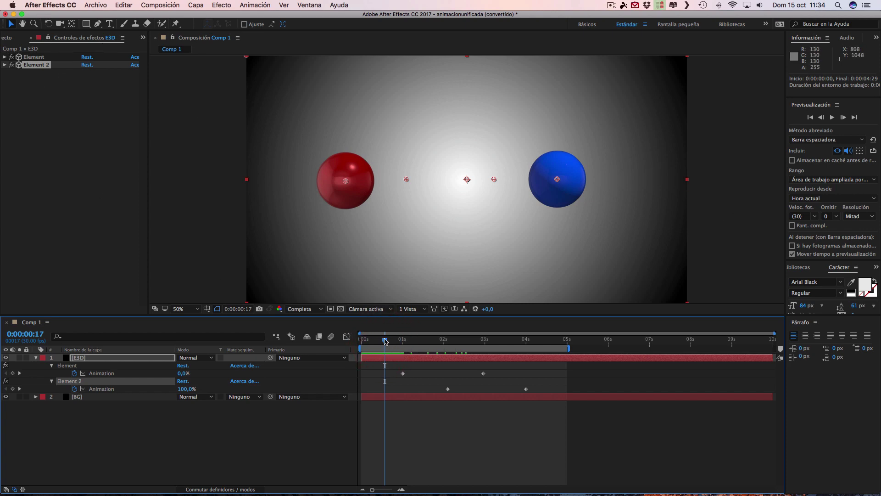
mouse_move(386, 343)
mouse_down()
mouse_move(547, 346)
mouse_move(366, 351)
mouse_move(542, 353)
mouse_move(502, 365)
mouse_move(544, 363)
mouse_move(547, 343)
mouse_move(458, 340)
mouse_move(556, 345)
mouse_move(396, 345)
mouse_move(556, 347)
mouse_move(399, 345)
mouse_up()
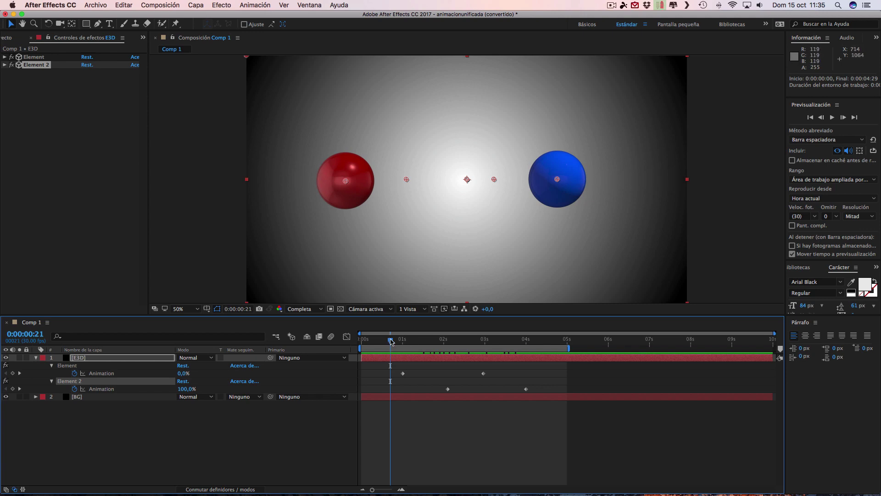
mouse_move(390, 341)
mouse_down()
mouse_move(379, 342)
mouse_move(528, 340)
mouse_up()
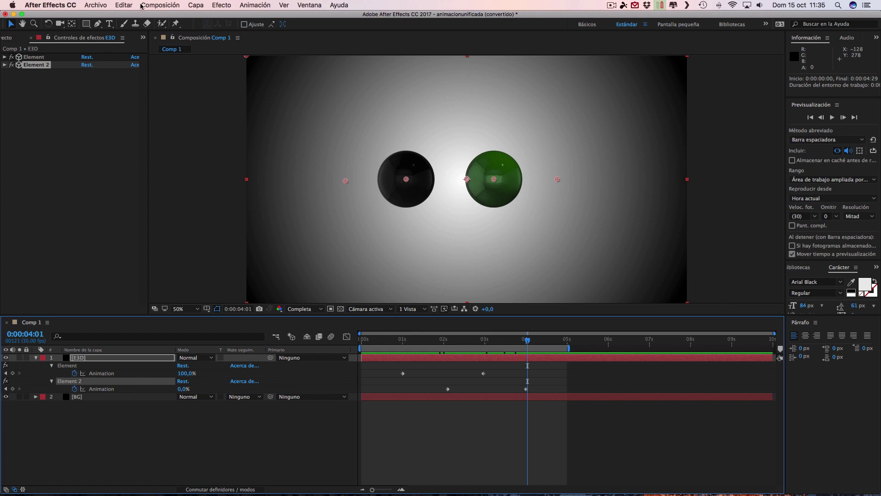
- Create Comp 2 at 1920×1080, 30 fps, with a 0:00:14:00 duration
click(156, 5)
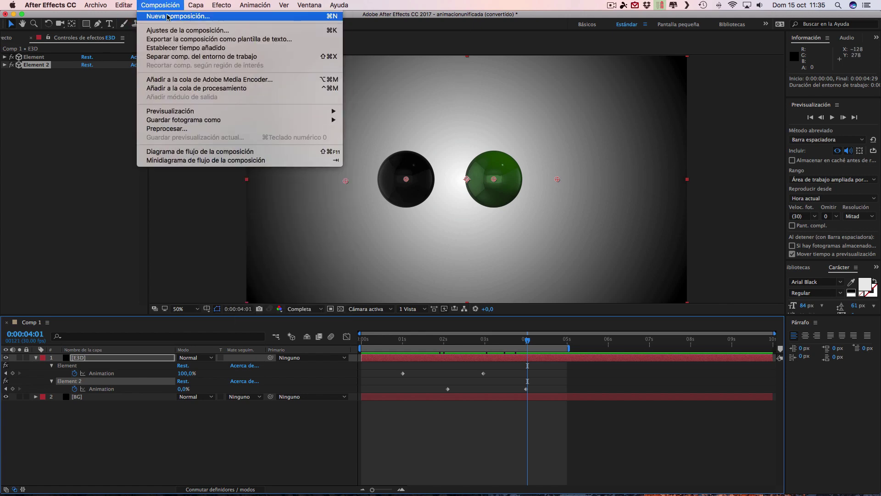
click(168, 17)
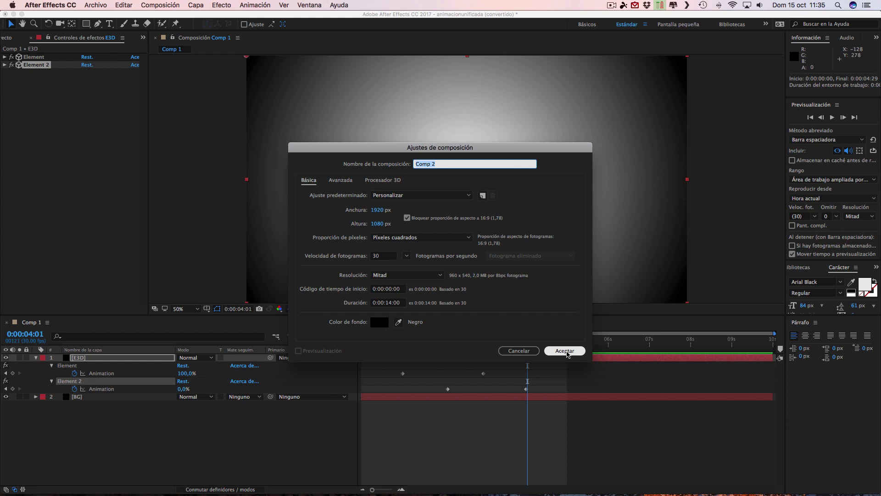
click(566, 351)
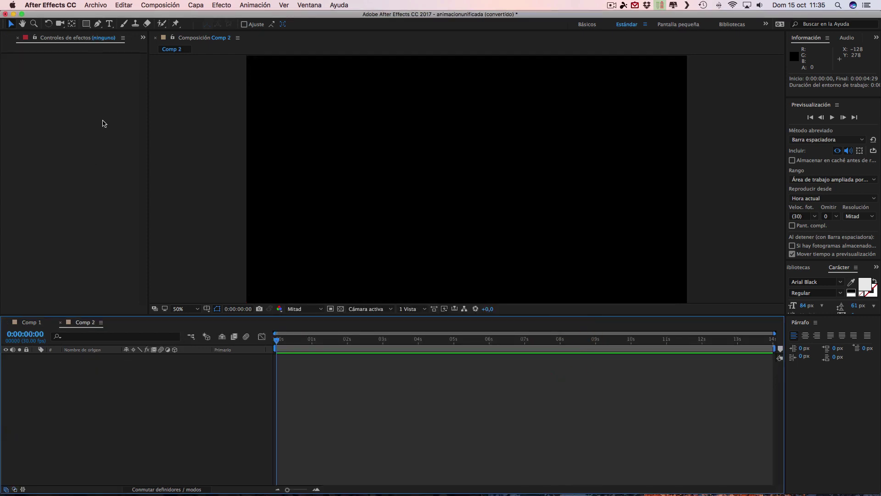
- Add a new 1920×1080 solid layer named E3D to Comp 2
click(196, 7)
mouse_move(203, 16)
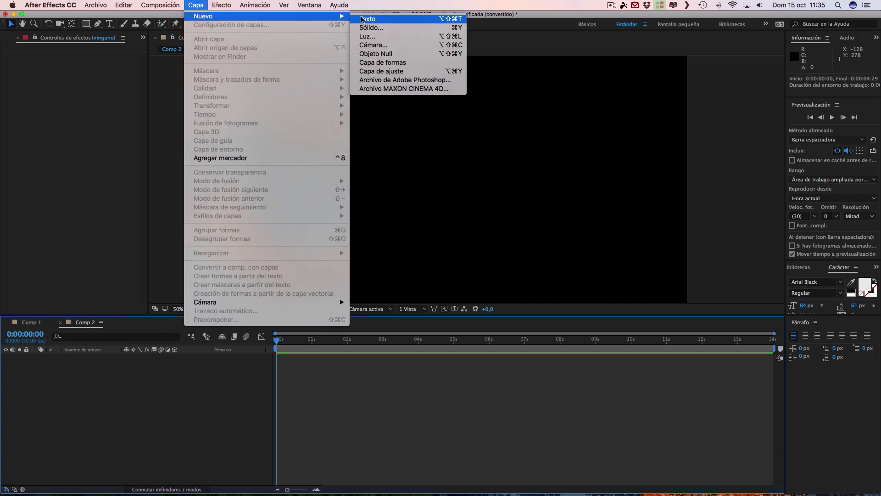
click(424, 28)
text(E3D)
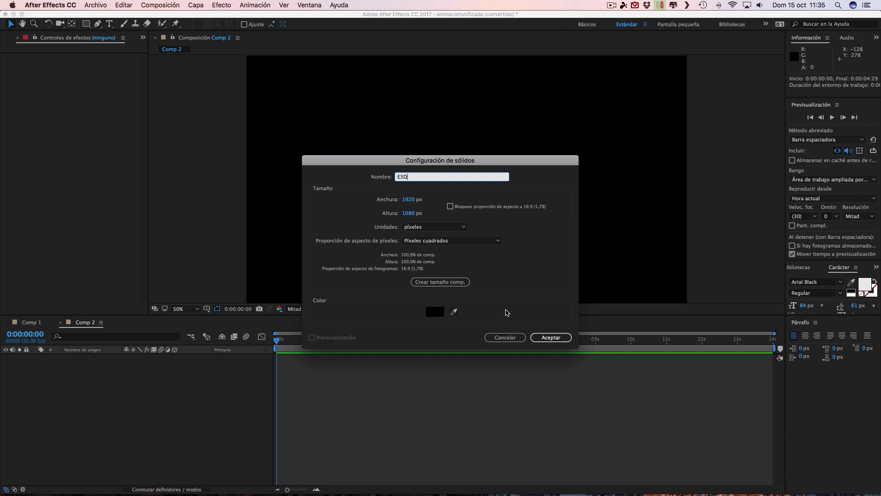
click(539, 338)
click(551, 337)
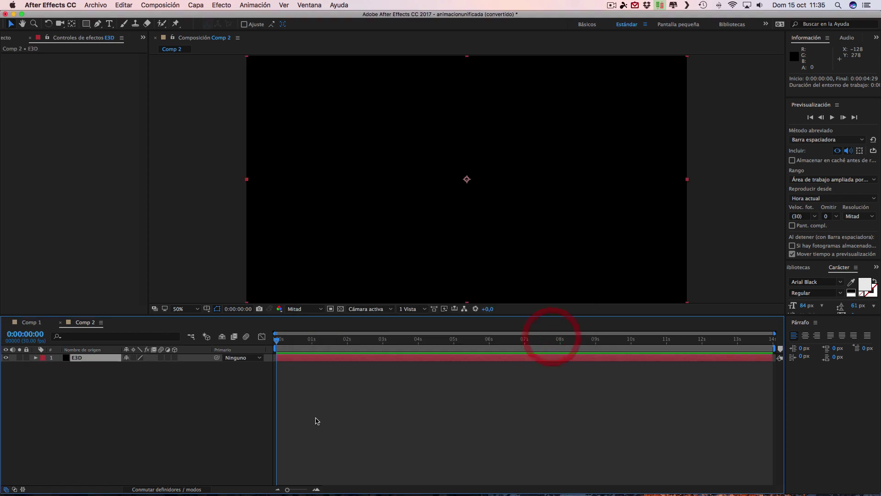
- Apply the Video Copilot Element effect to the E3D layer
click(91, 360)
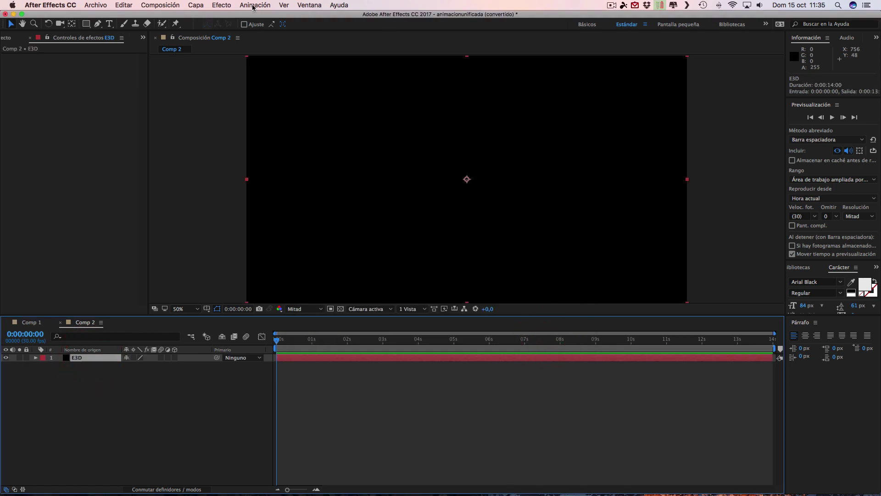
click(220, 5)
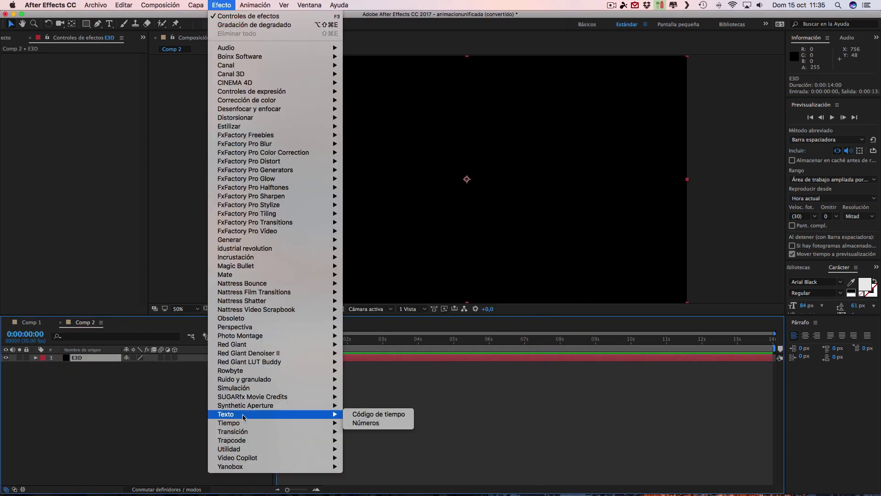
mouse_move(240, 461)
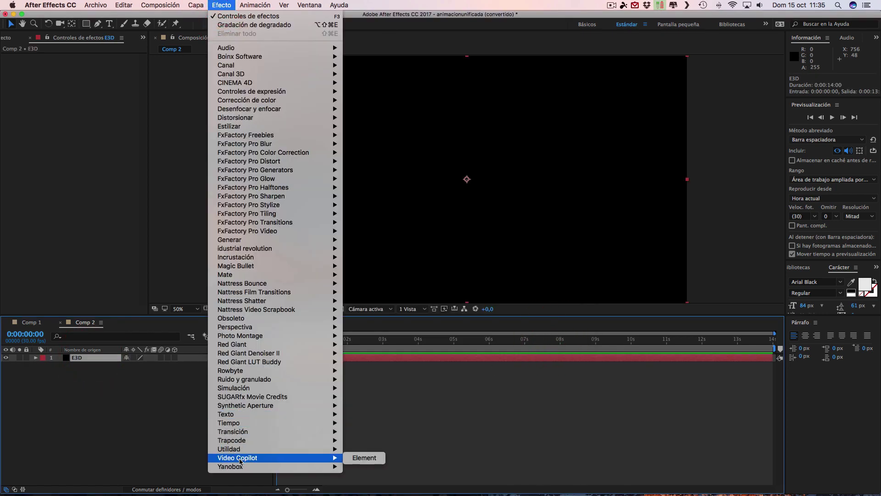
click(365, 458)
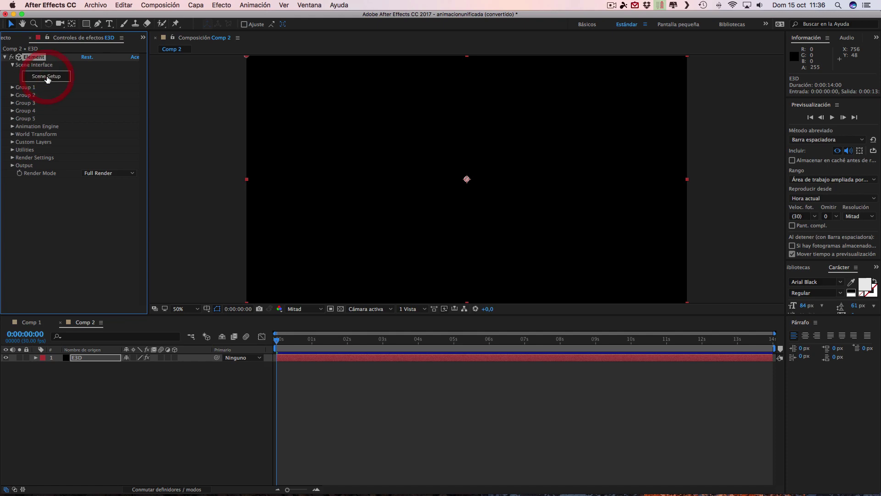
- Open Element's Scene Setup and show the Starter_Pack_Physical (42) model collection
click(46, 77)
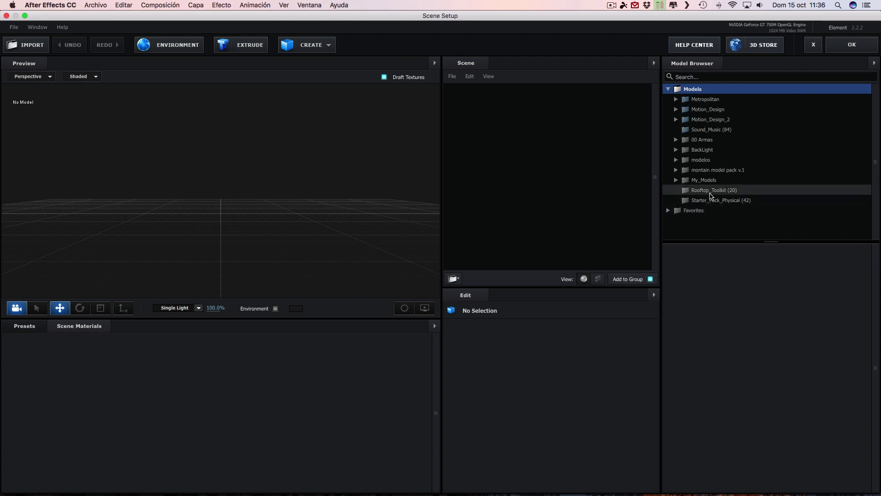
click(717, 200)
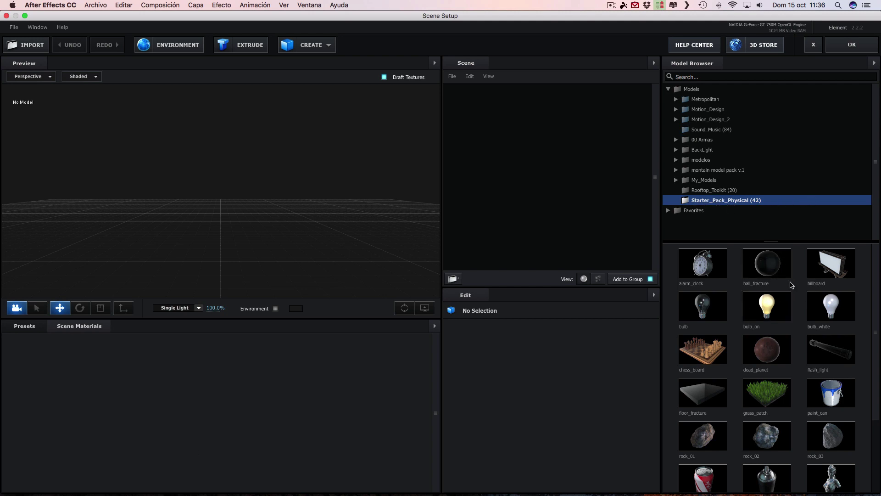
- Add four ball_fracture models to the scene
click(767, 263)
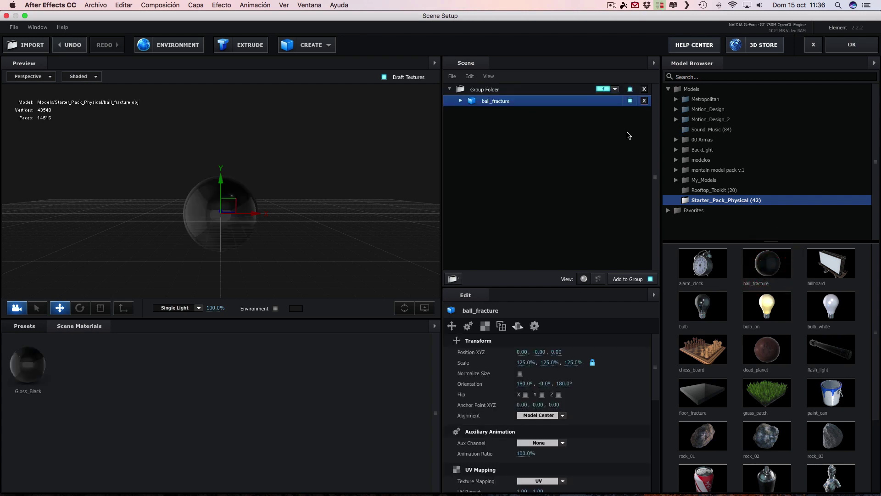
click(766, 262)
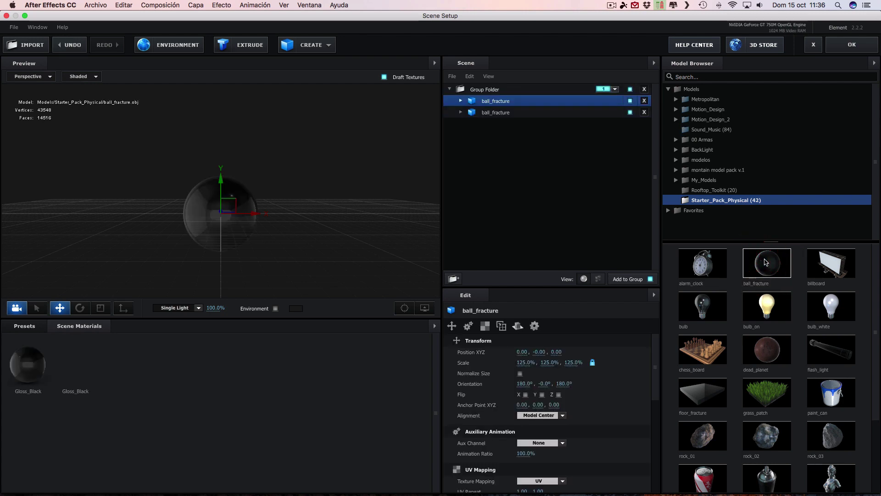
click(767, 263)
click(767, 262)
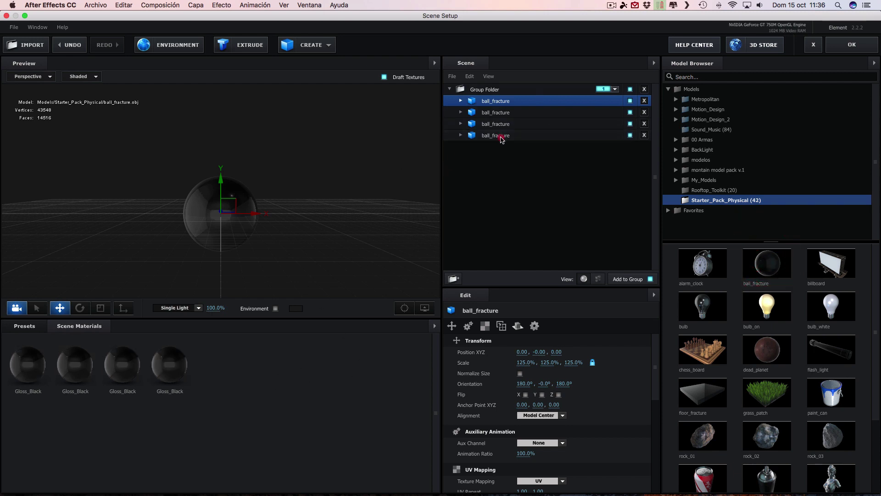
- Move all four ball_fracture models out of the group folder and delete the empty folder
drag(501, 137, 515, 221)
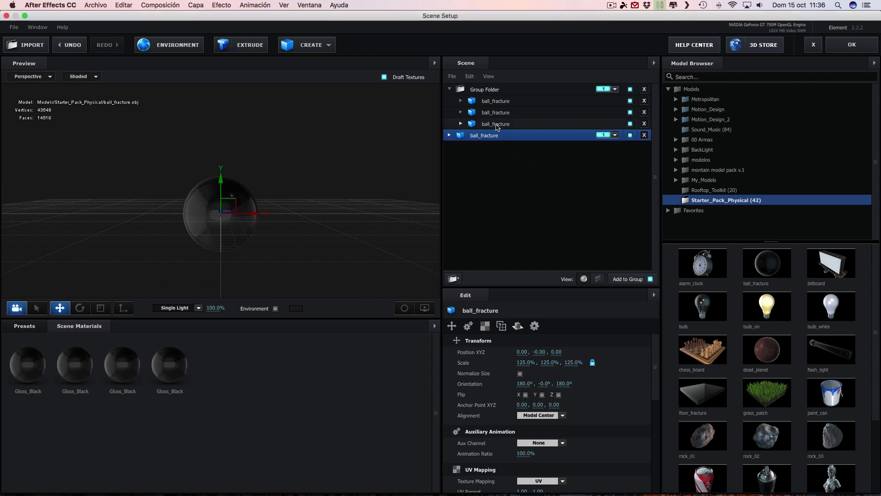
drag(496, 125, 515, 216)
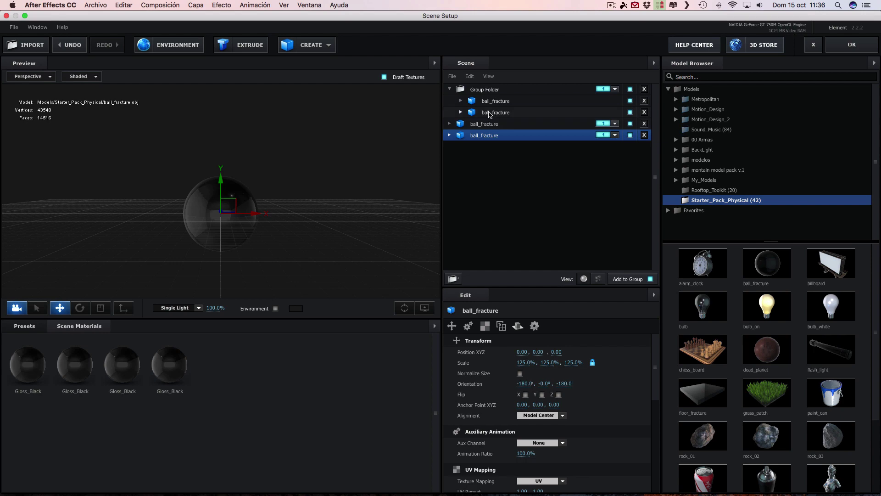
drag(489, 118, 527, 231)
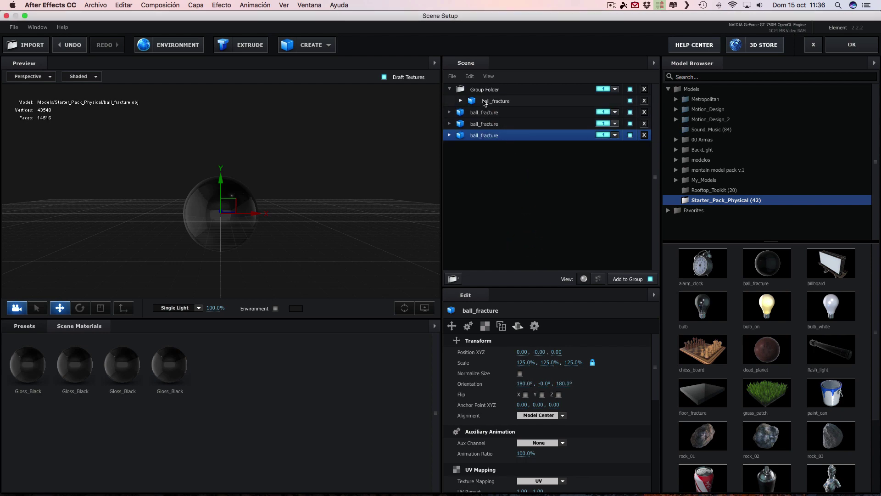
drag(491, 100, 530, 258)
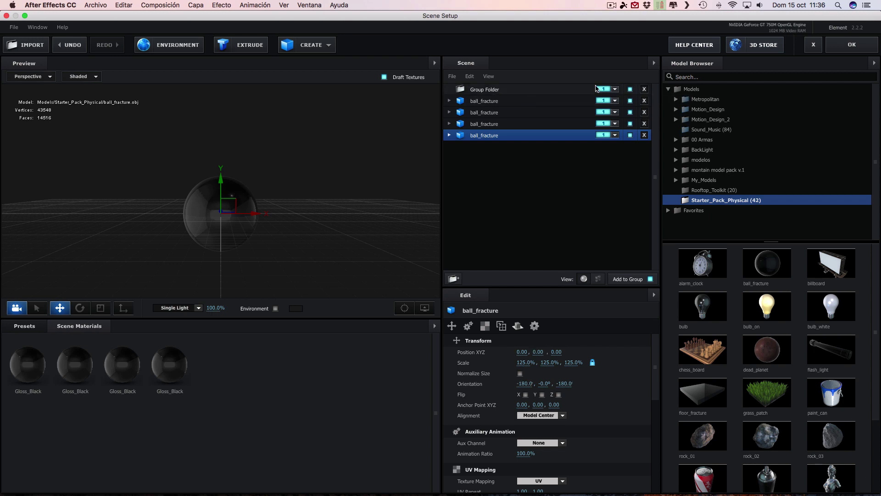
click(645, 89)
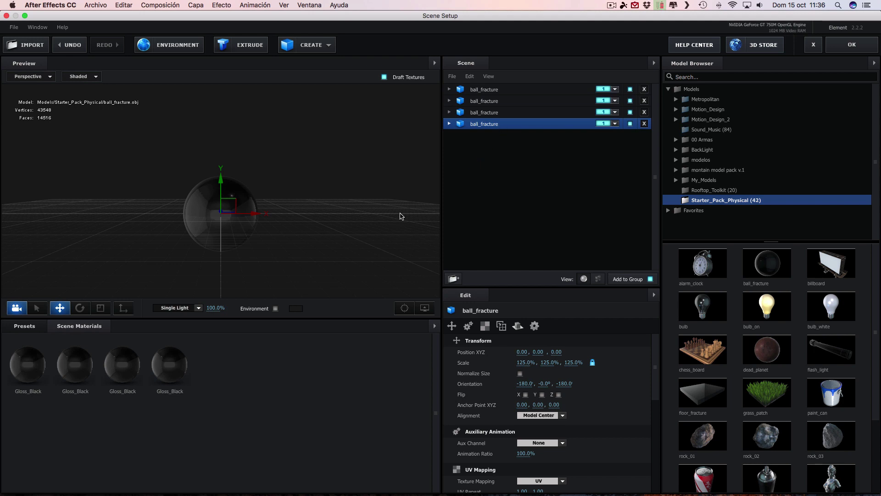
- Assign the second, third and fourth ball_fracture models to groups 2, 3 and 4
click(615, 100)
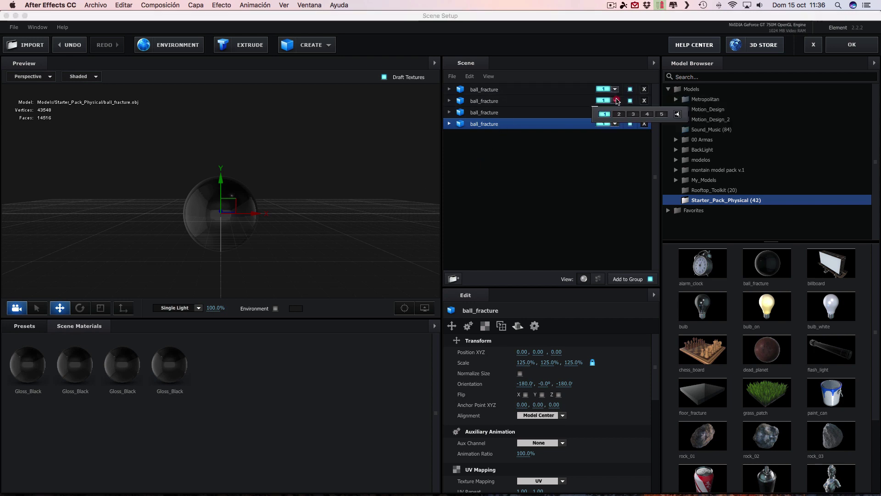
click(620, 114)
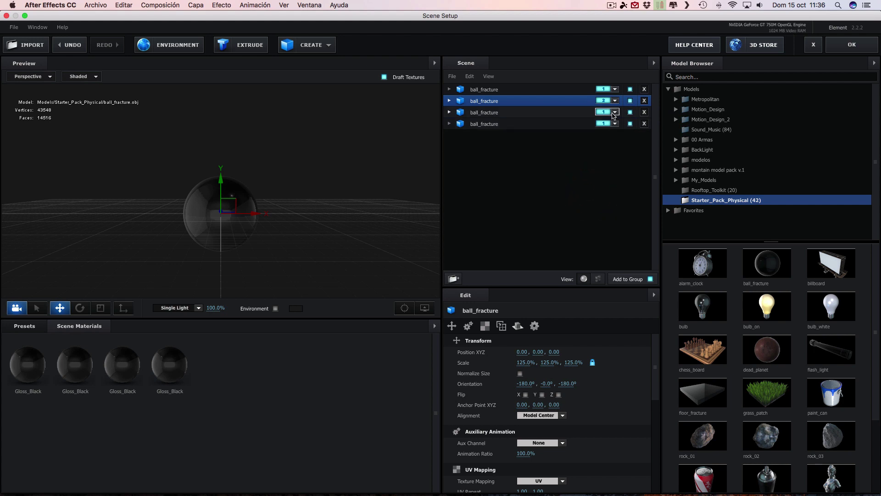
click(615, 112)
click(633, 126)
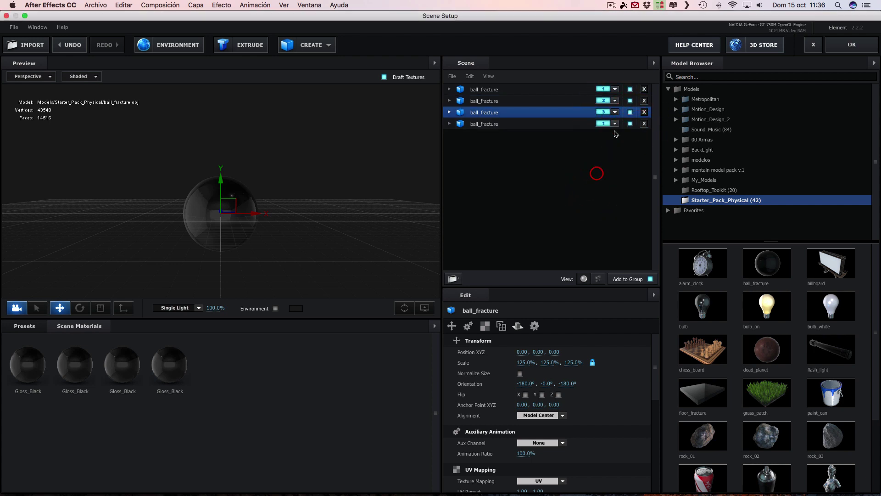
click(615, 123)
click(647, 137)
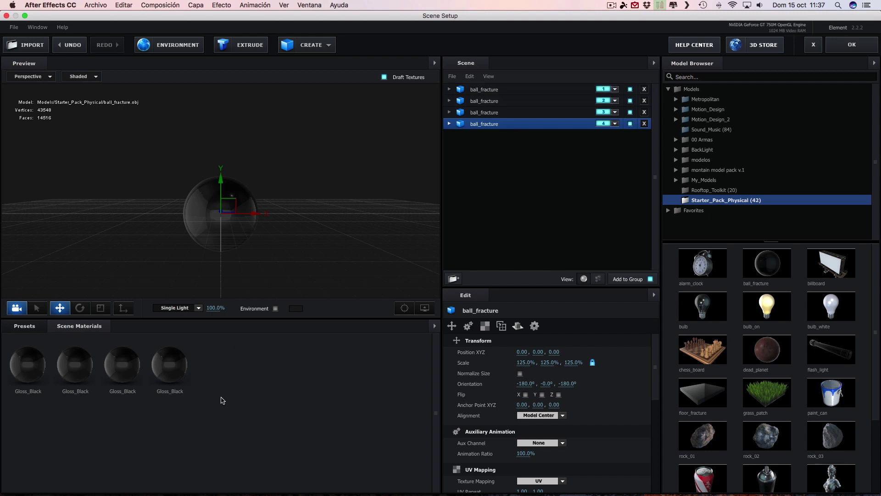
click(485, 92)
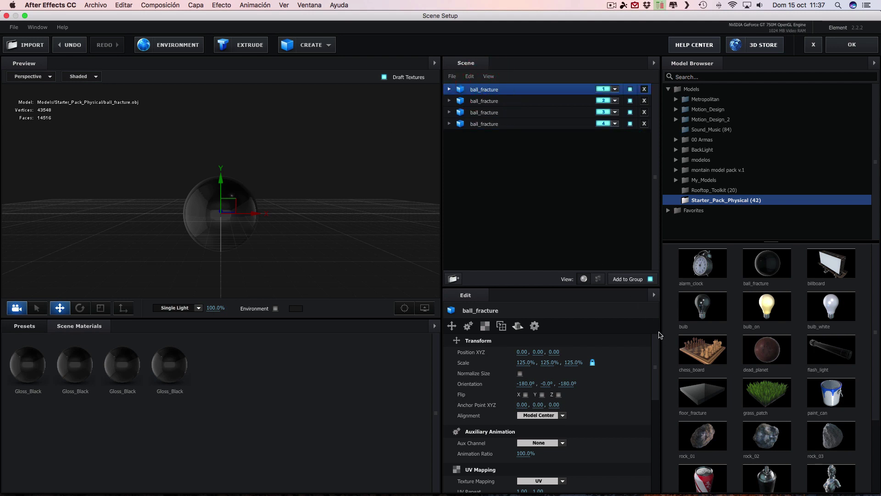
click(490, 103)
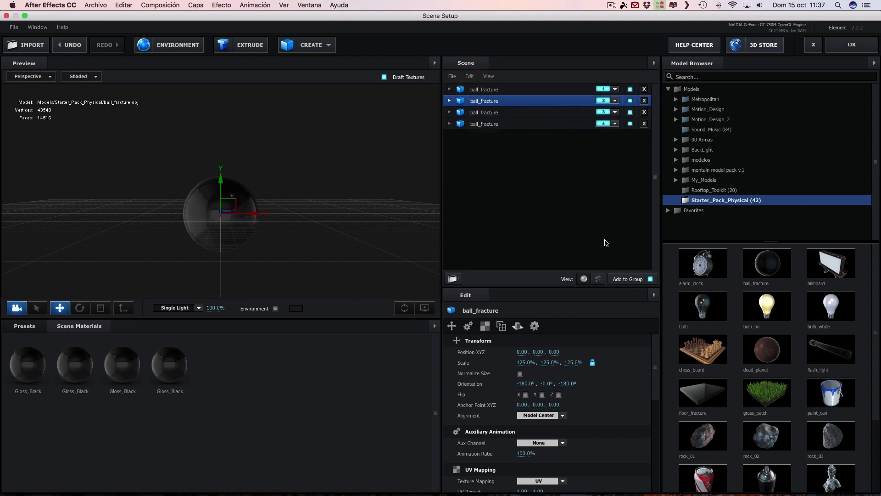
drag(653, 354, 652, 385)
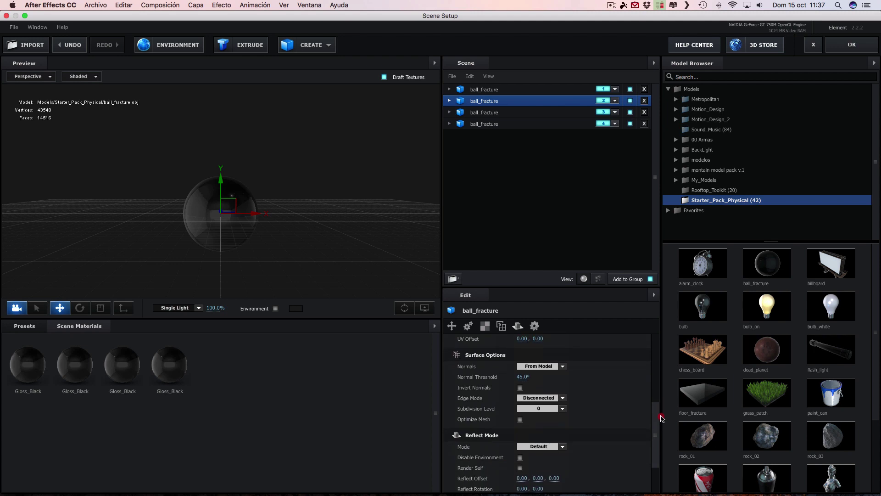
- Set the second ball_fracture's Gloss_Black diffuse colour to bright red
click(448, 101)
click(486, 113)
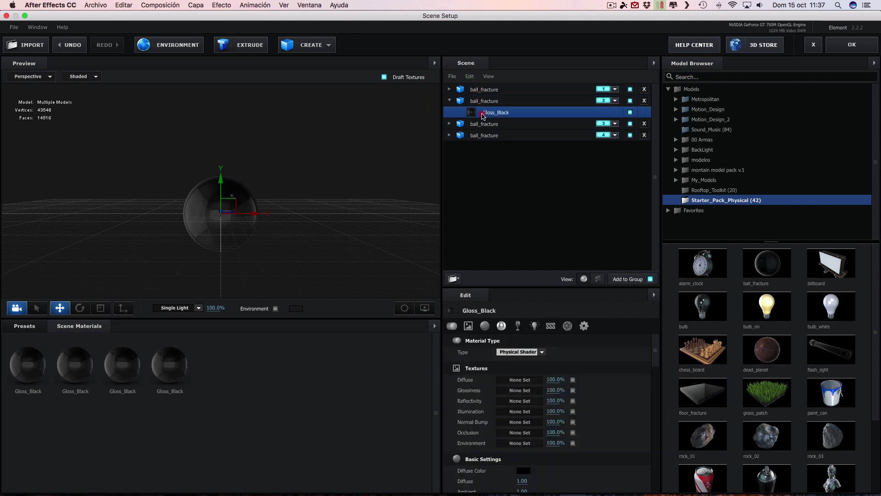
mouse_move(656, 341)
mouse_down()
mouse_move(663, 368)
mouse_move(655, 351)
mouse_up()
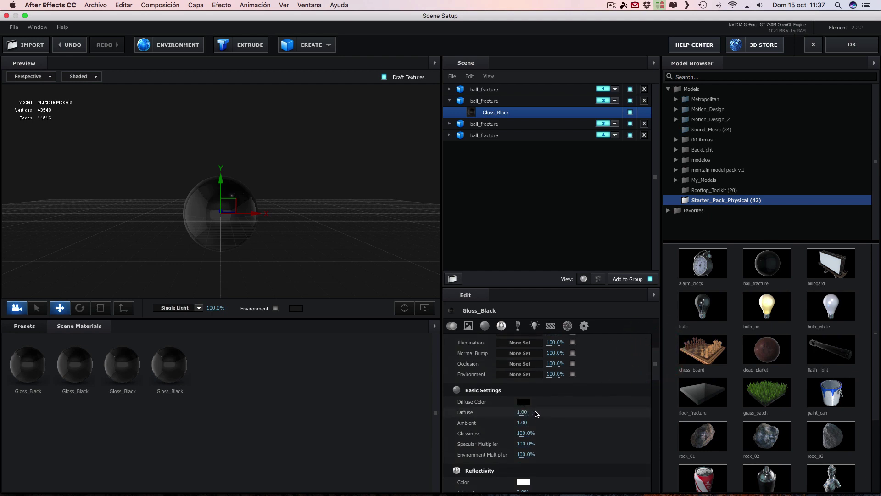
click(523, 402)
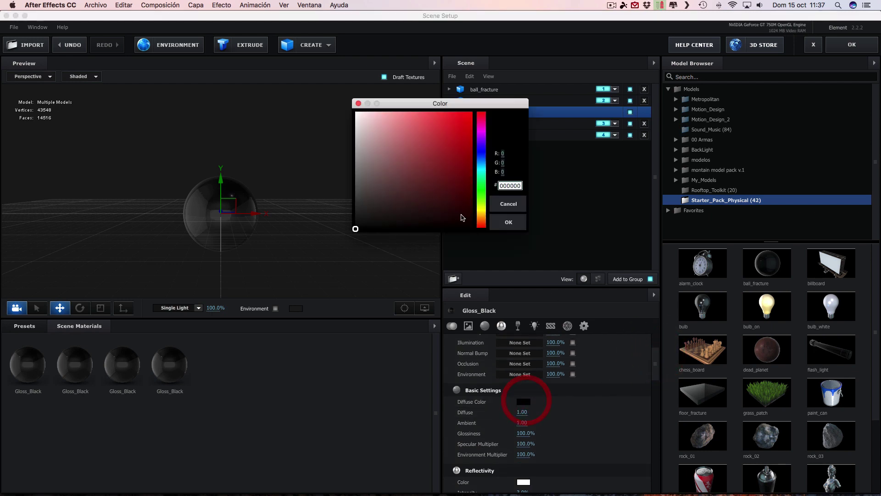
click(469, 116)
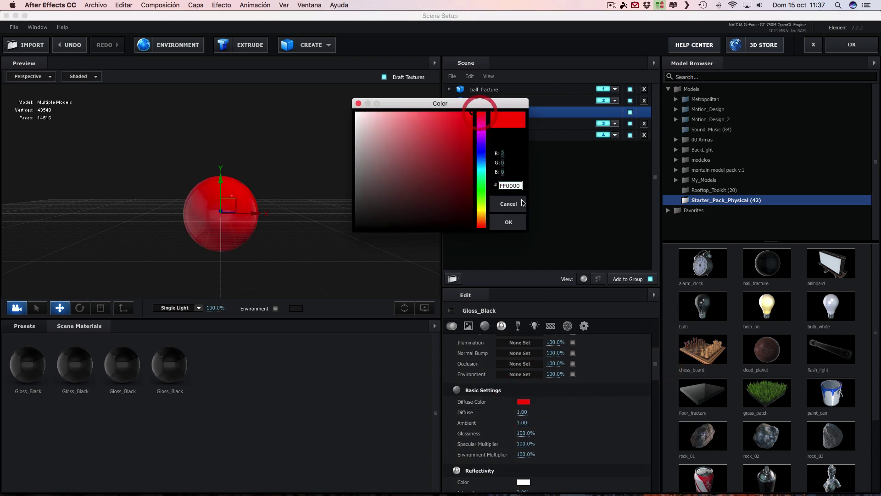
click(509, 222)
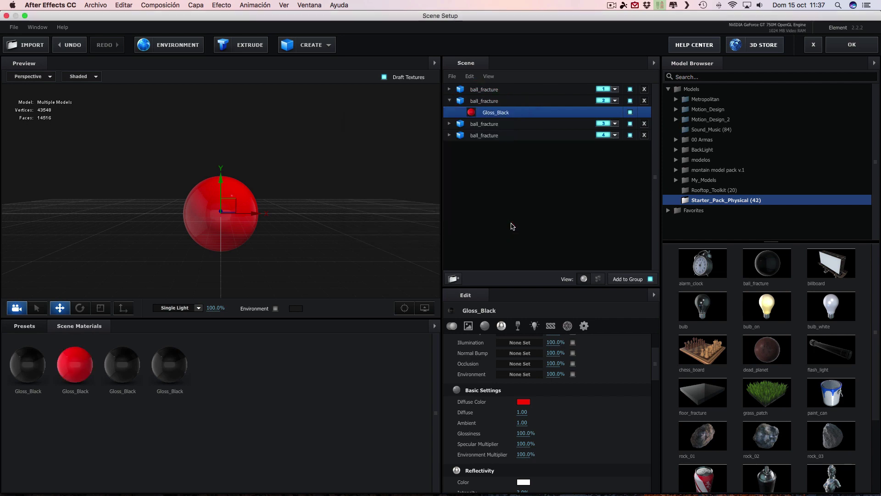
- Set the third ball_fracture's Gloss_Black diffuse colour to saturated bright green
click(499, 125)
drag(659, 407, 659, 443)
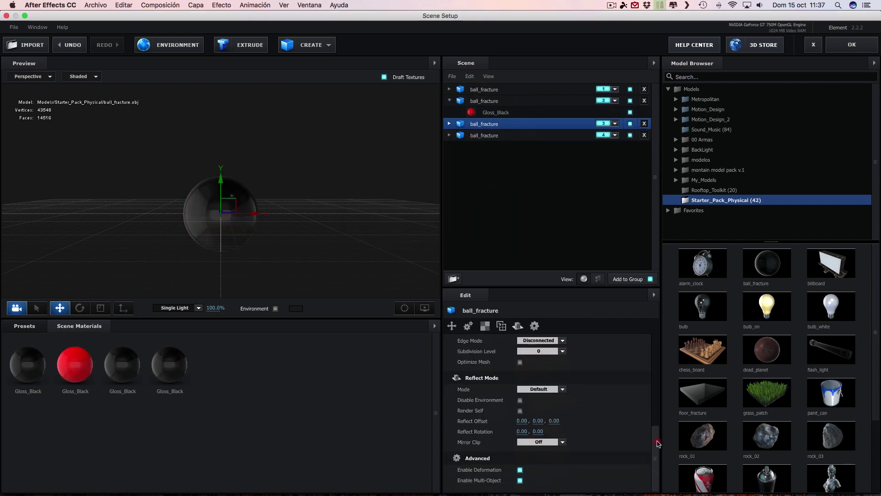
scroll(574, 376, up, 2)
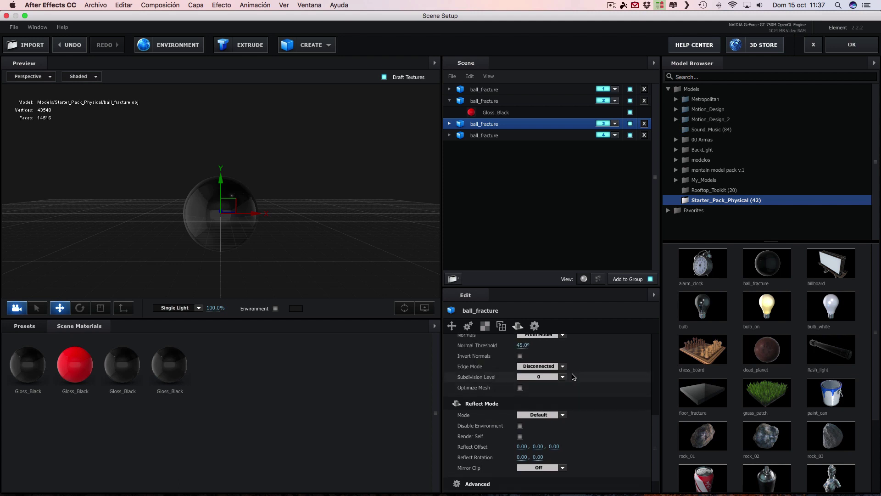
scroll(574, 380, up, 5)
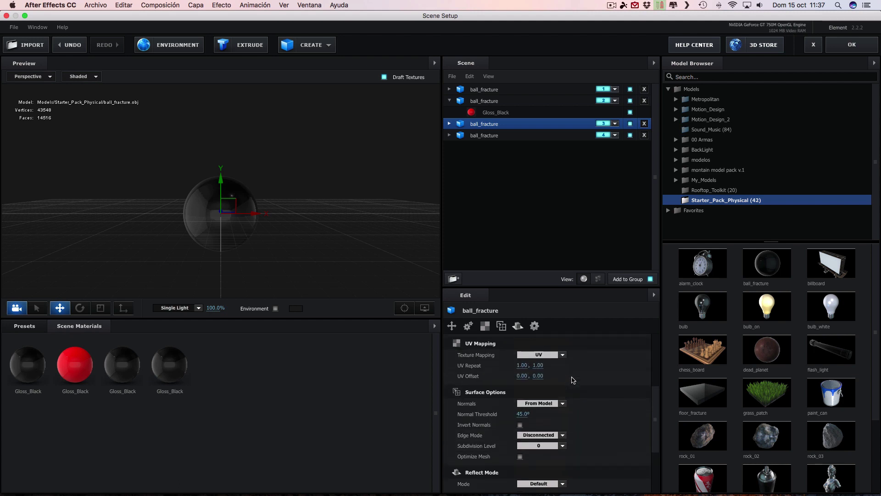
click(451, 124)
click(491, 135)
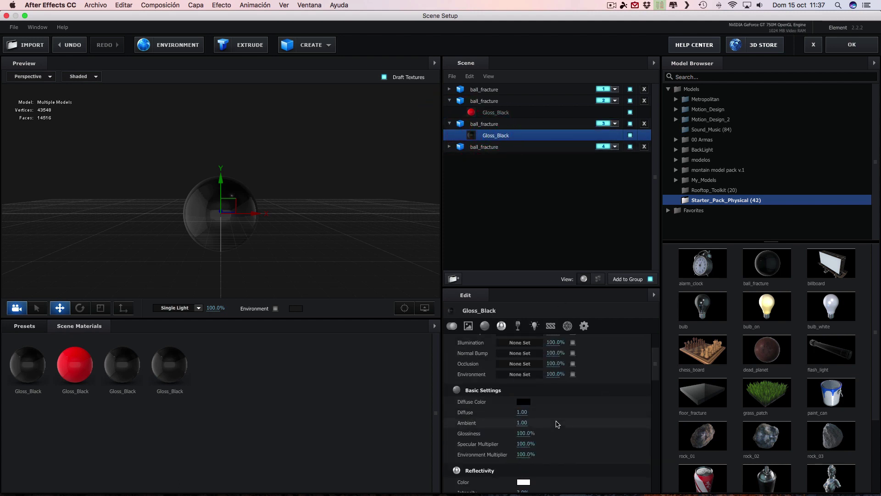
click(521, 402)
click(481, 189)
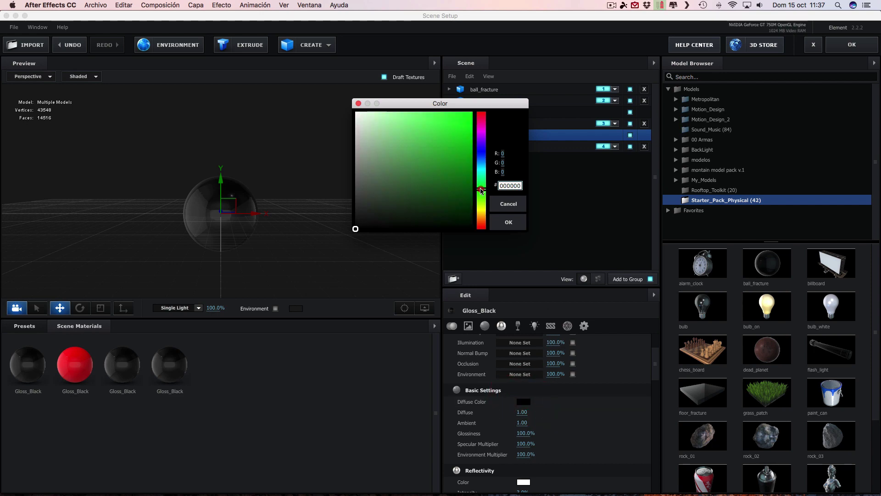
drag(463, 120, 484, 113)
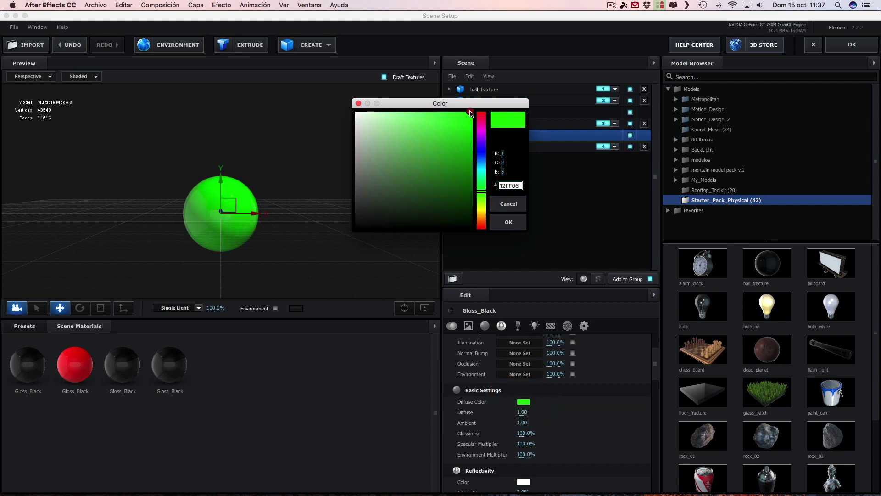
click(512, 222)
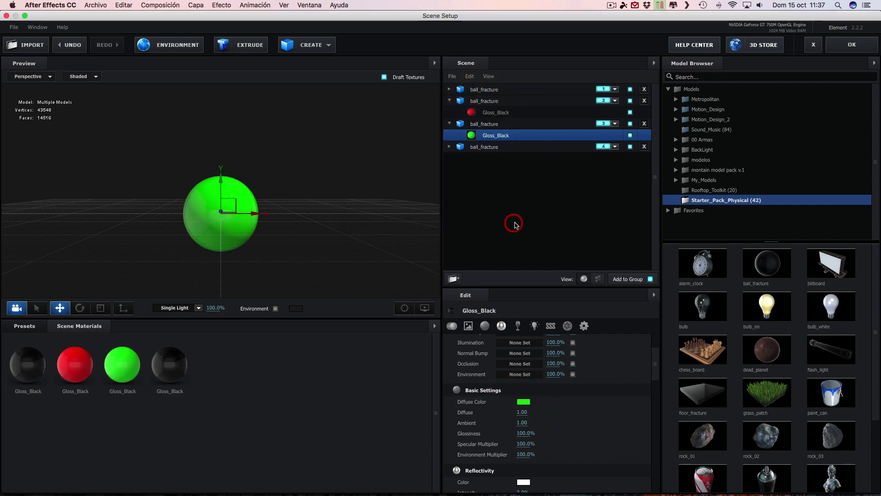
- Set the fourth ball_fracture's Gloss_Black diffuse colour to fully saturated blue
scroll(656, 367, up, 5)
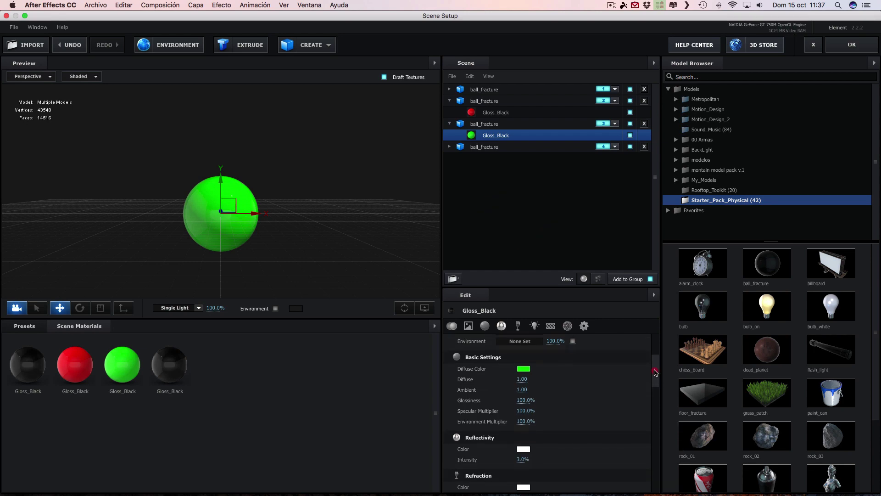
click(479, 150)
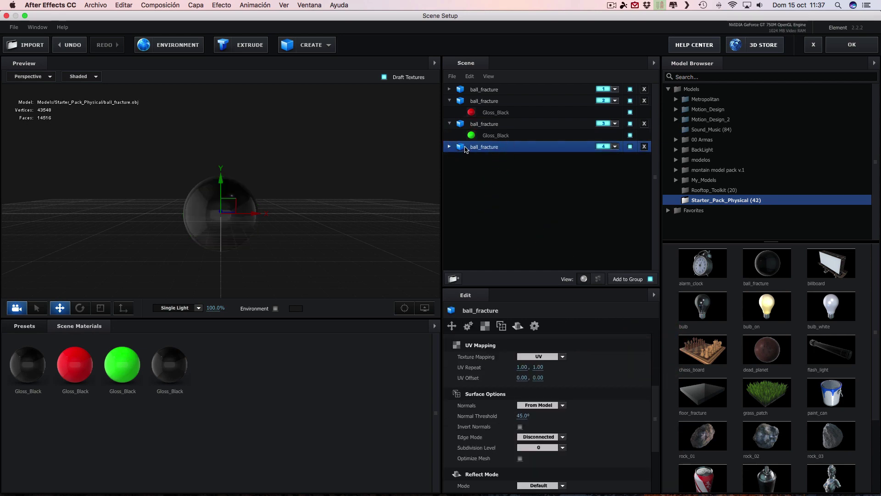
click(450, 147)
click(482, 159)
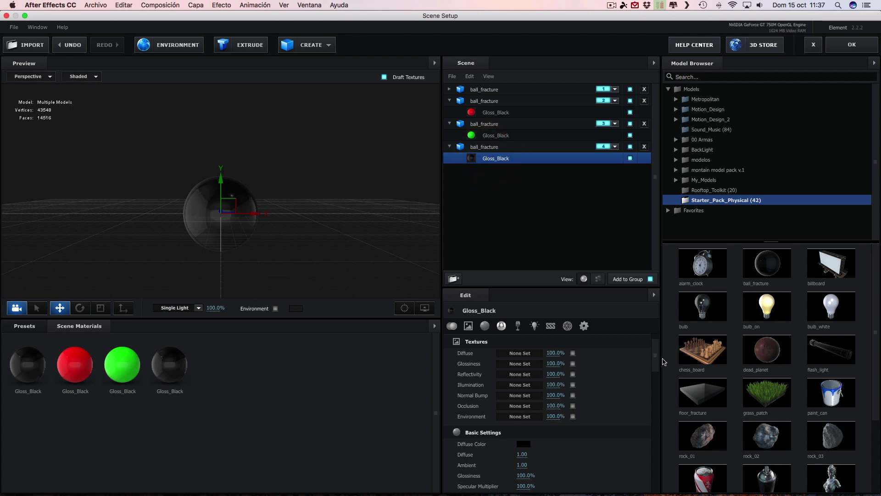
click(522, 444)
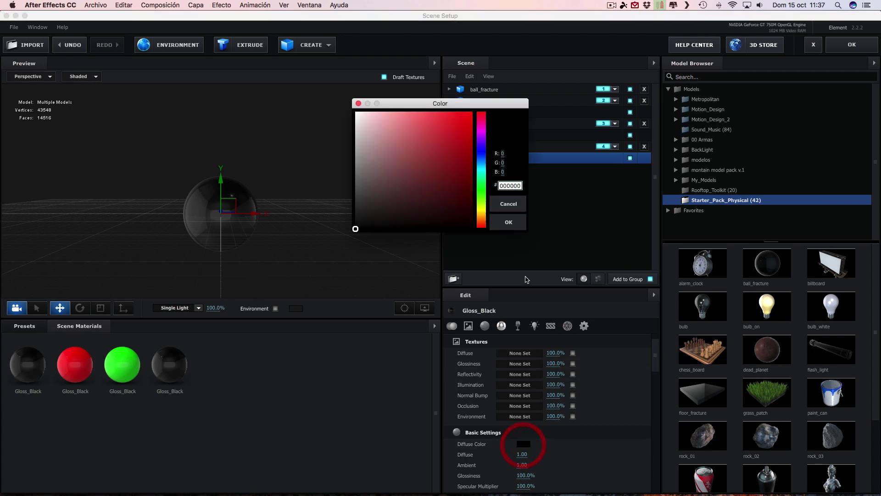
click(482, 156)
click(465, 120)
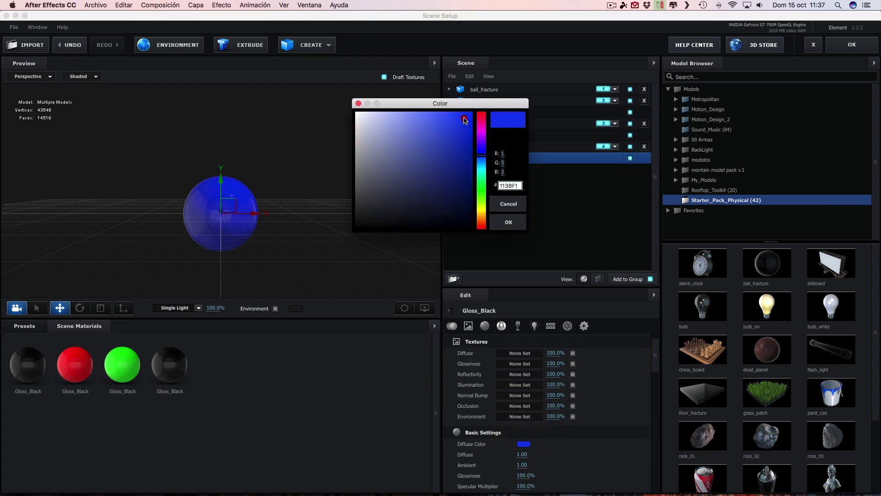
click(474, 109)
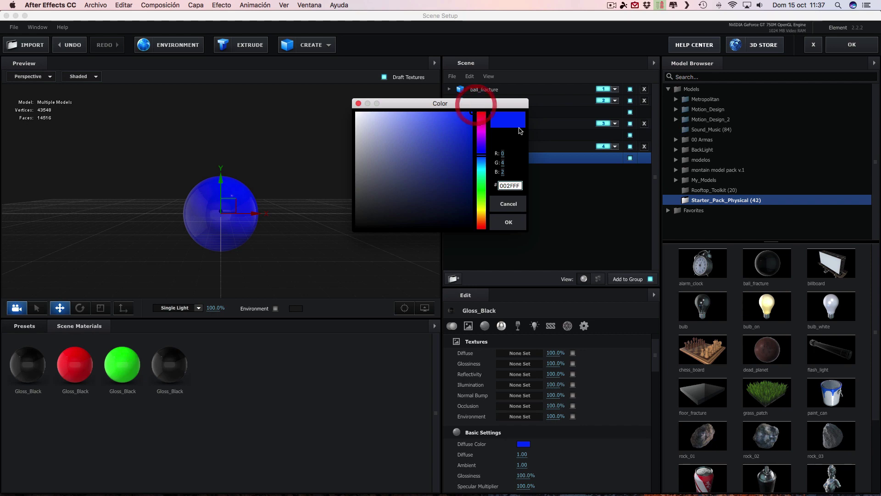
click(508, 223)
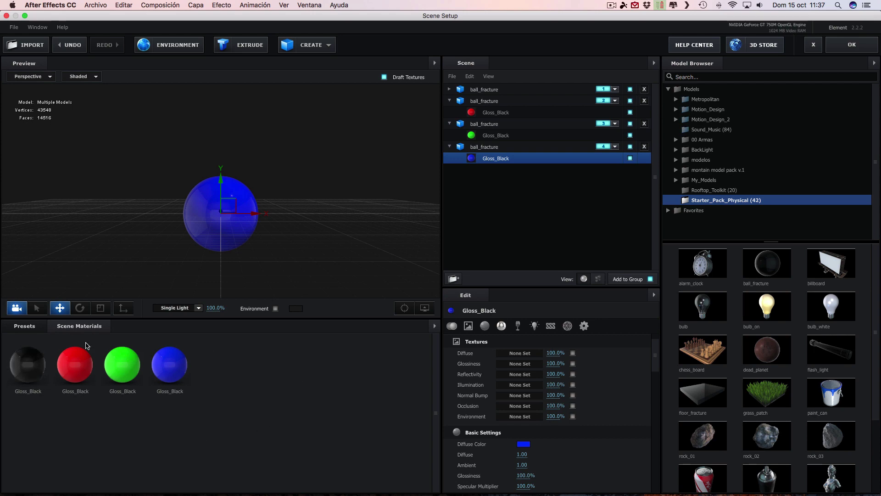
- Collapse the second, third and fourth ball_fracture rows in the Scene panel
click(449, 101)
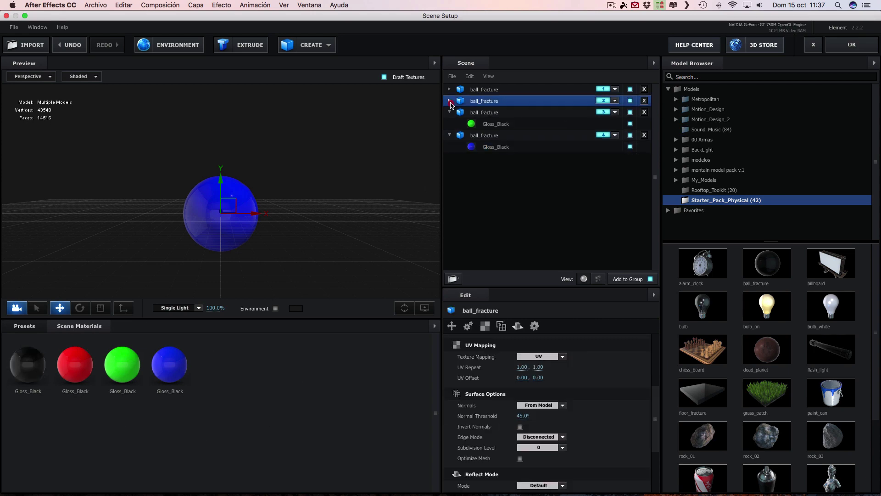
click(449, 112)
click(450, 124)
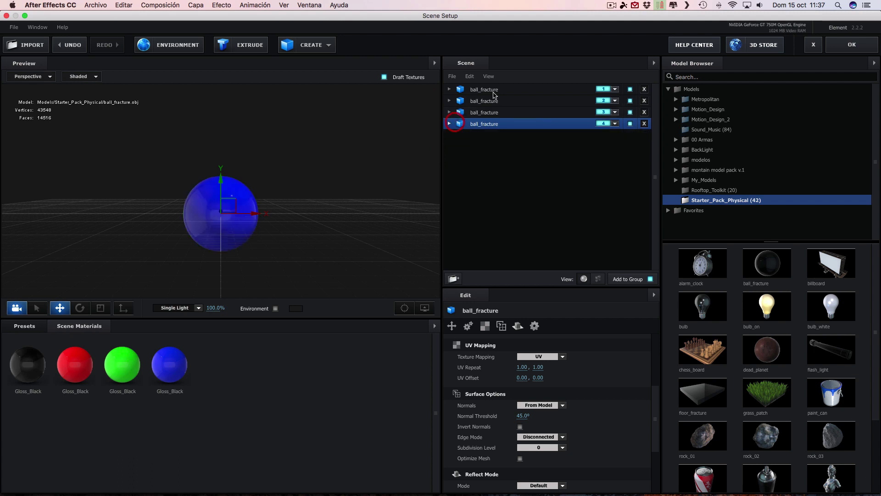
- Preview each sphere as black, red, green and blue, then apply the scene setup
click(485, 90)
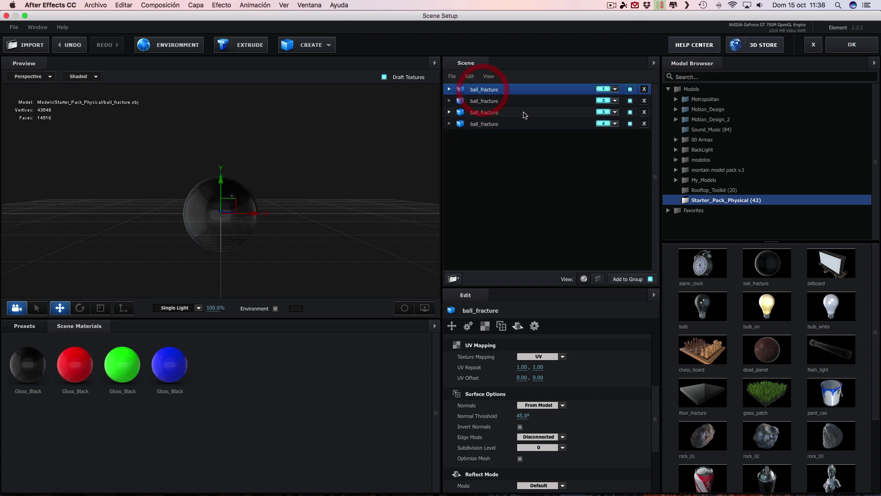
click(494, 102)
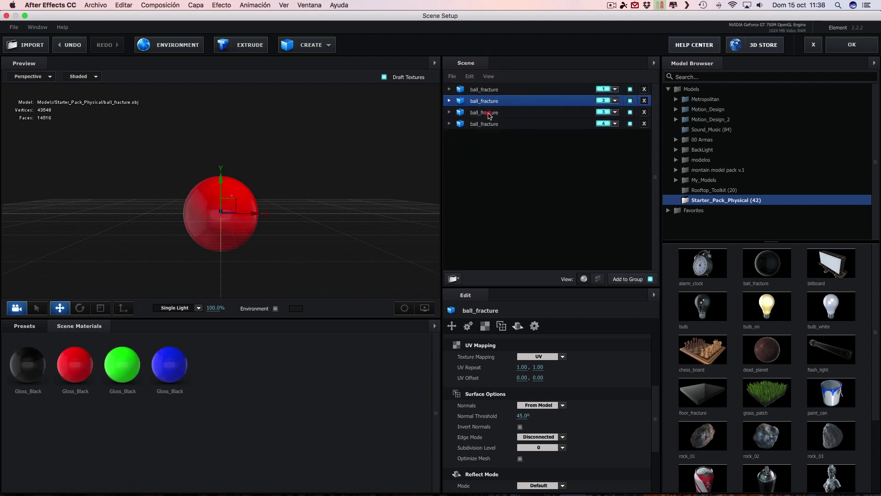
click(489, 113)
click(489, 125)
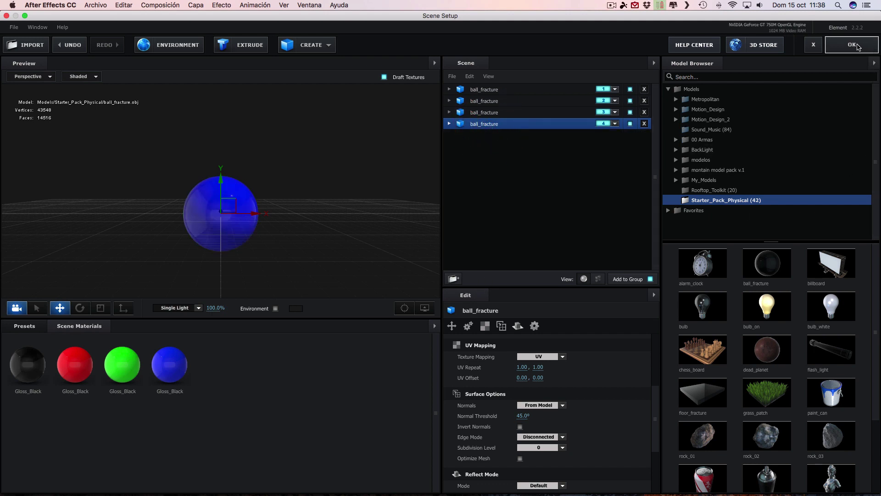
click(855, 46)
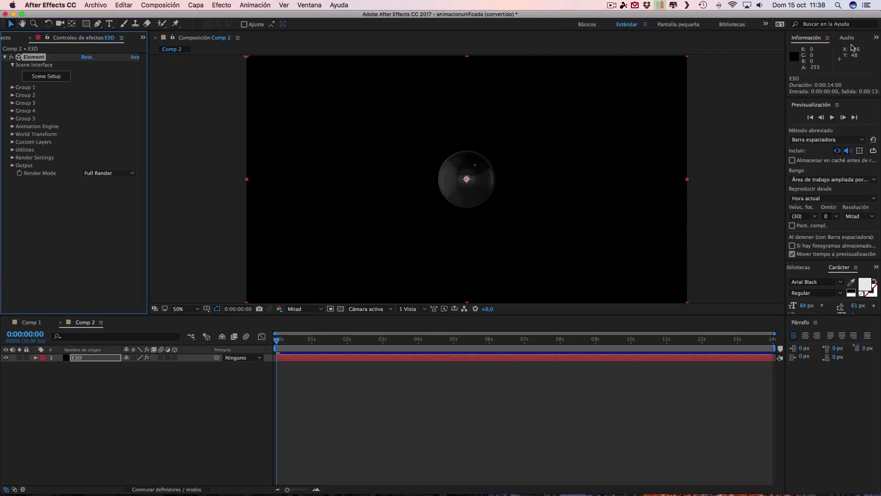
- Create a black 1920×1080 solid named BG and place it below the E3D layer
mouse_move(137, 493)
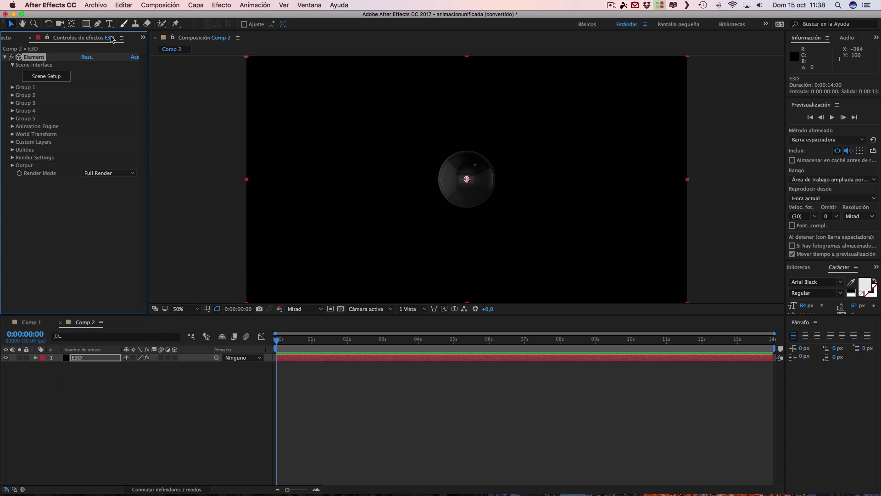
click(196, 5)
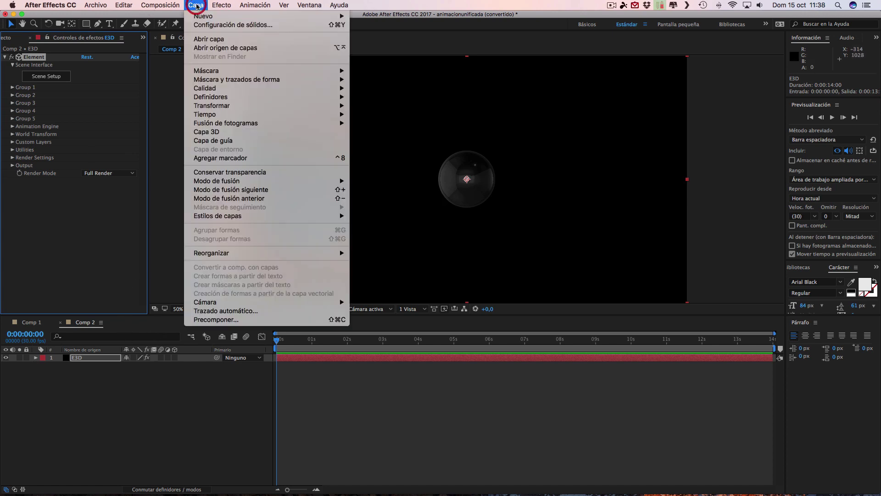
mouse_move(204, 16)
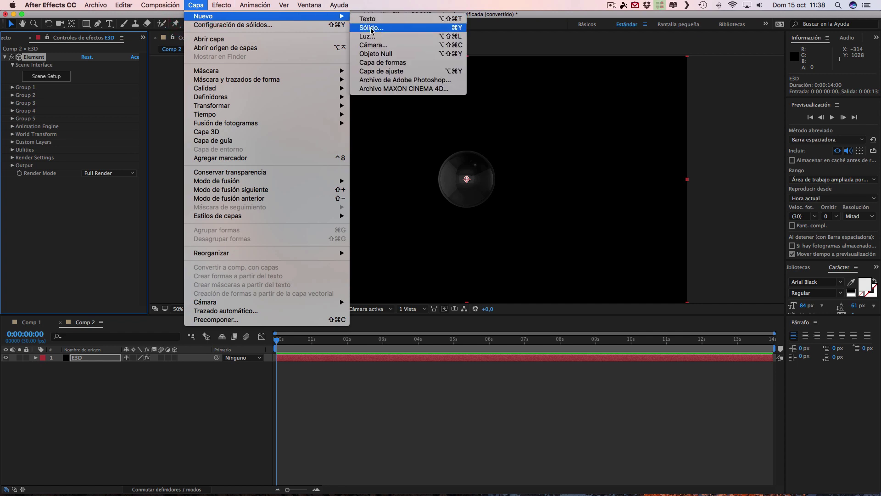
click(371, 28)
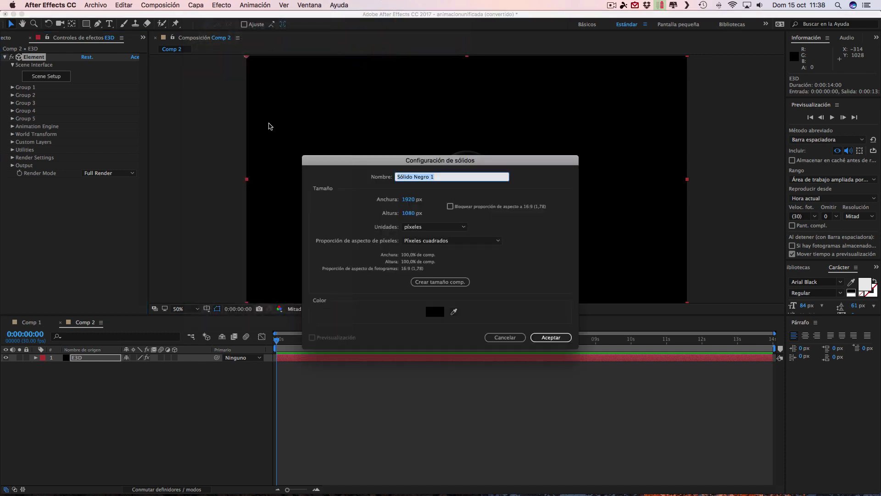
text(BG)
click(548, 338)
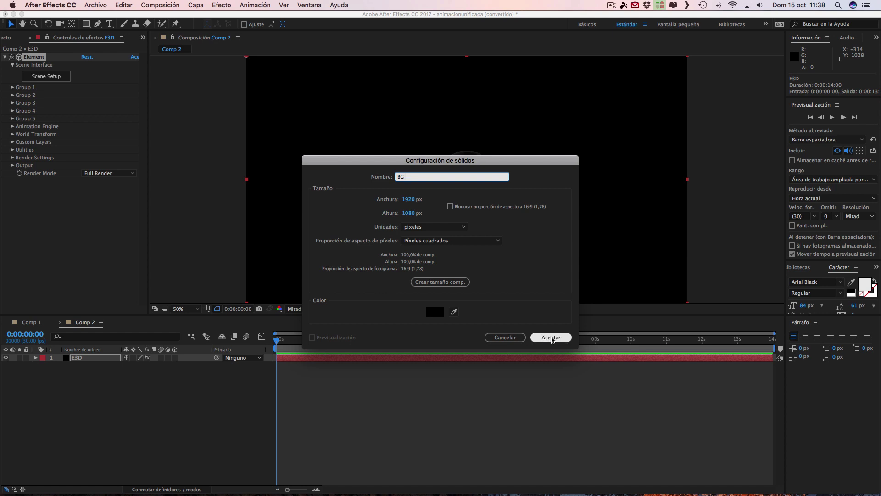
click(550, 338)
drag(90, 358, 95, 377)
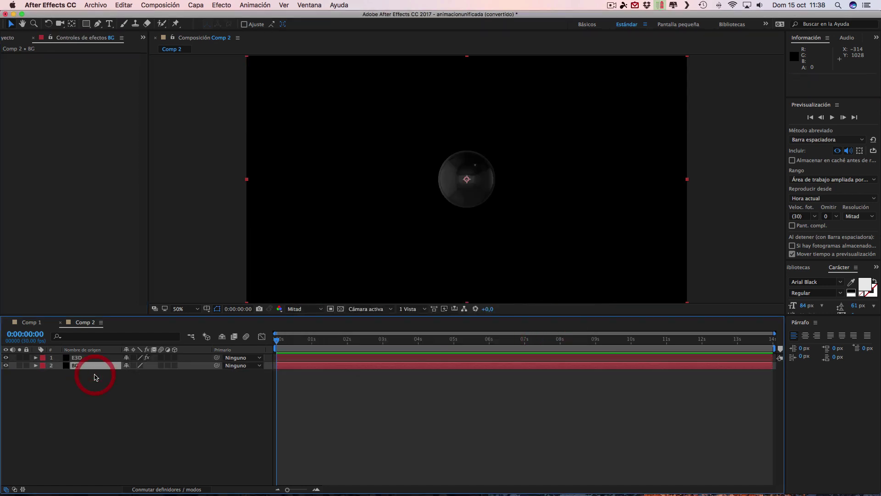
- Apply the Gradient Ramp (Gradación de degradado) effect to the BG solid
click(215, 6)
mouse_move(289, 240)
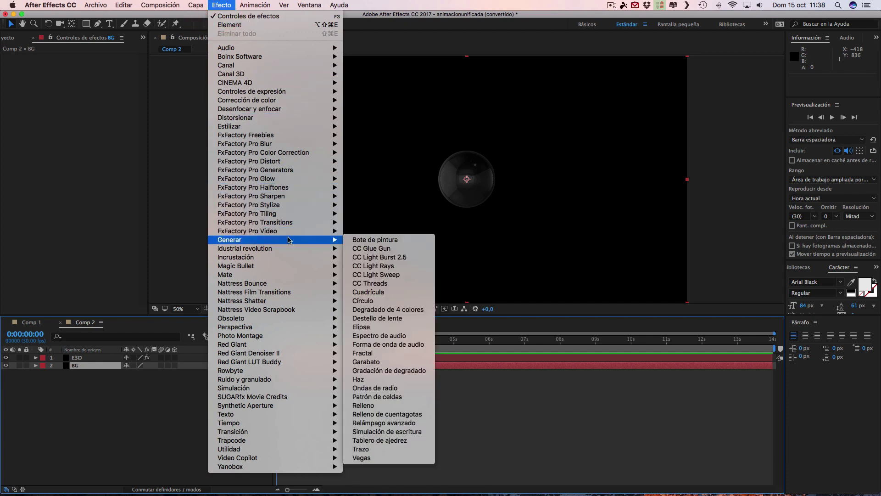
click(384, 370)
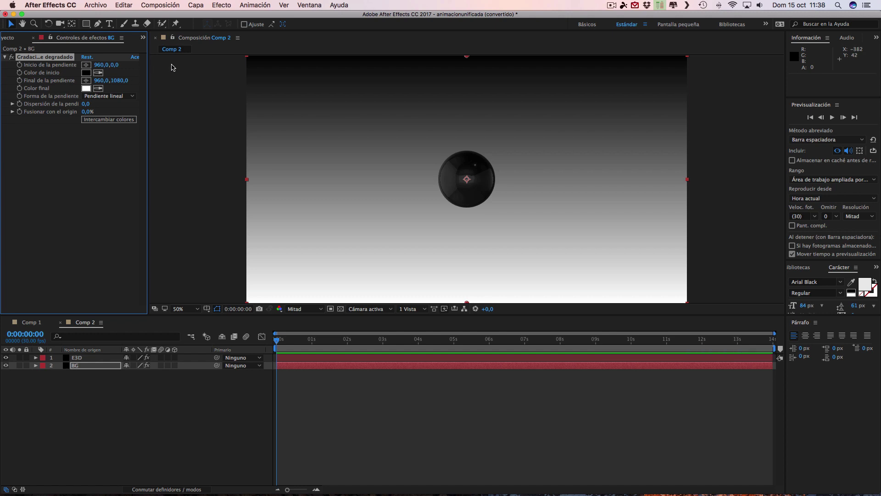
- Make the ramp radial with swapped colours, white at the comp centre spreading outward
click(115, 97)
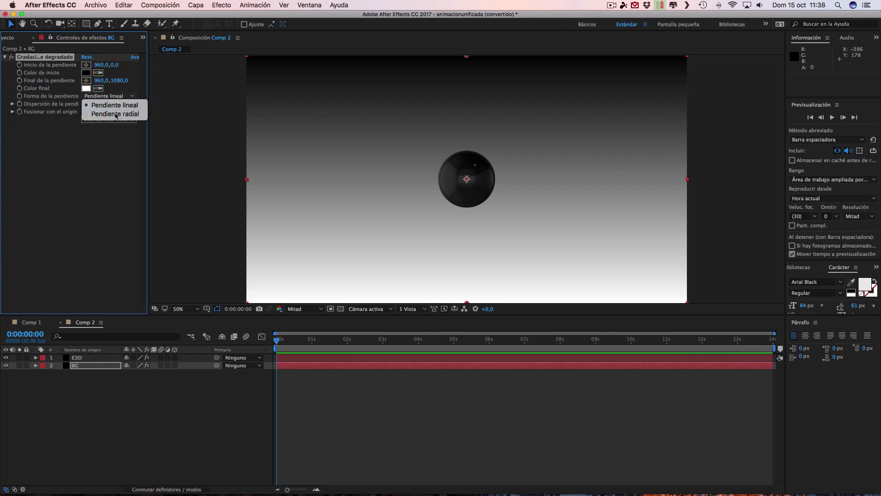
click(115, 114)
click(114, 120)
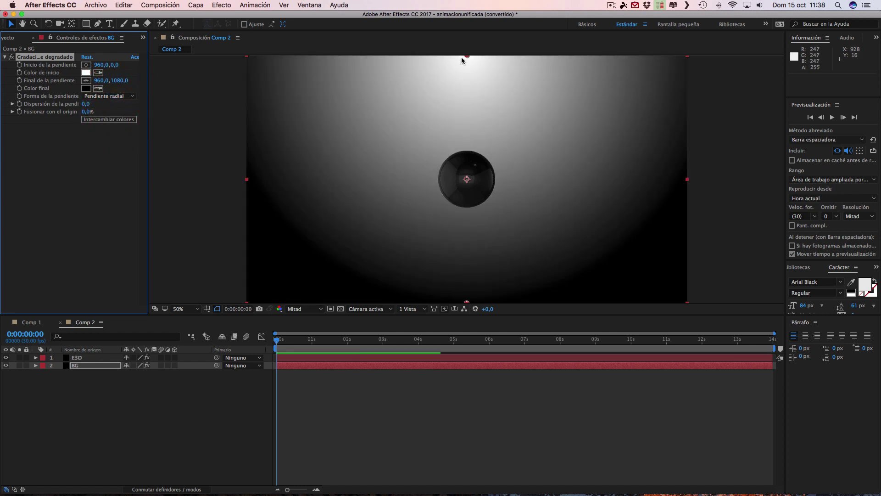
drag(464, 56, 467, 182)
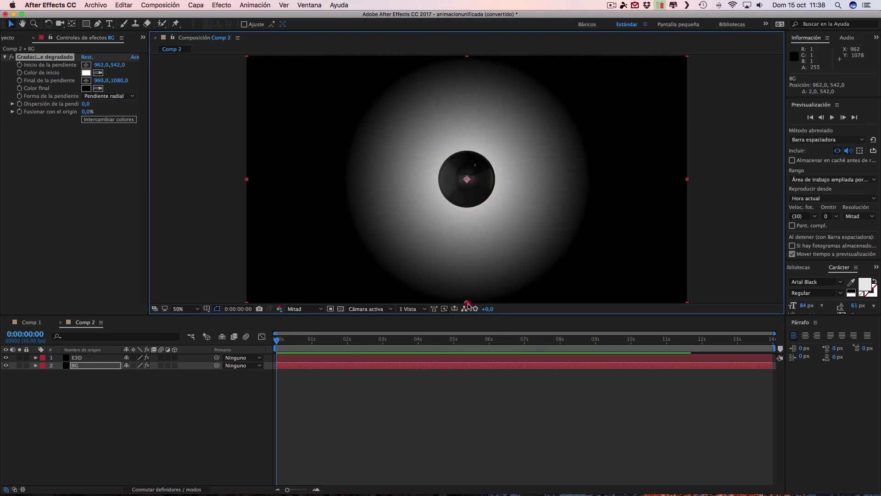
drag(467, 304, 543, 400)
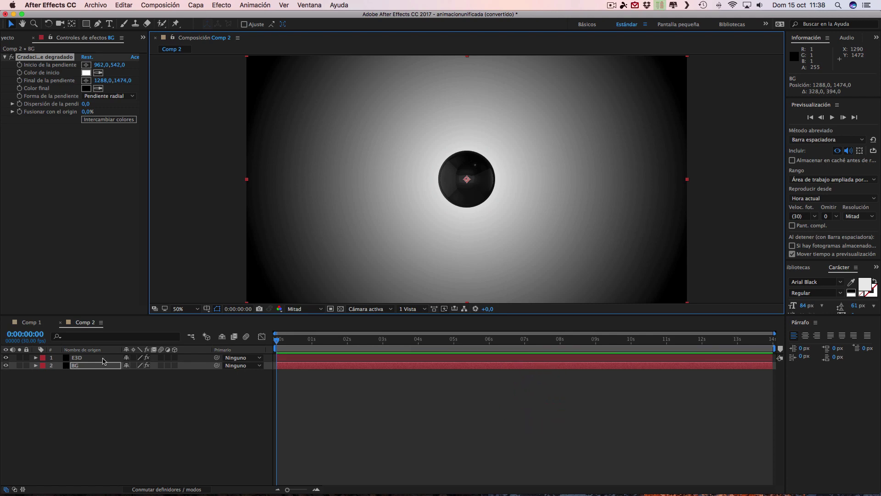
click(85, 358)
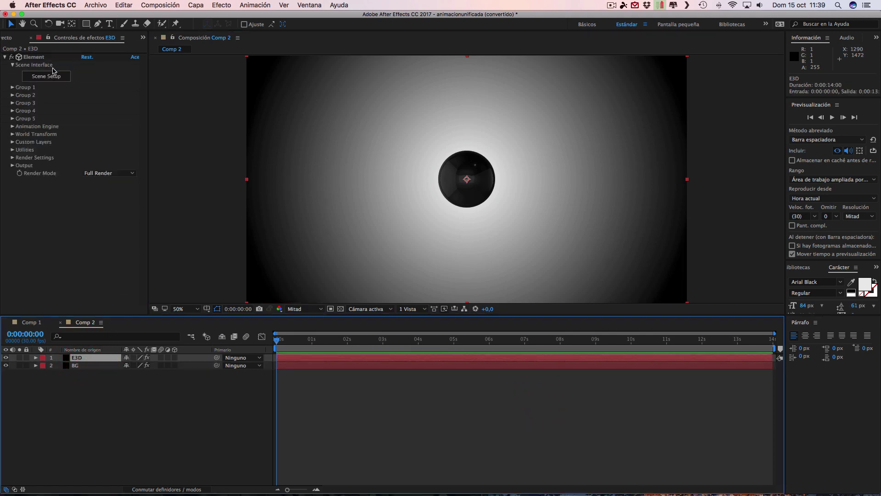
- Move the black sphere left by setting Group 1's Particle Replicator Position XY to 450
click(12, 87)
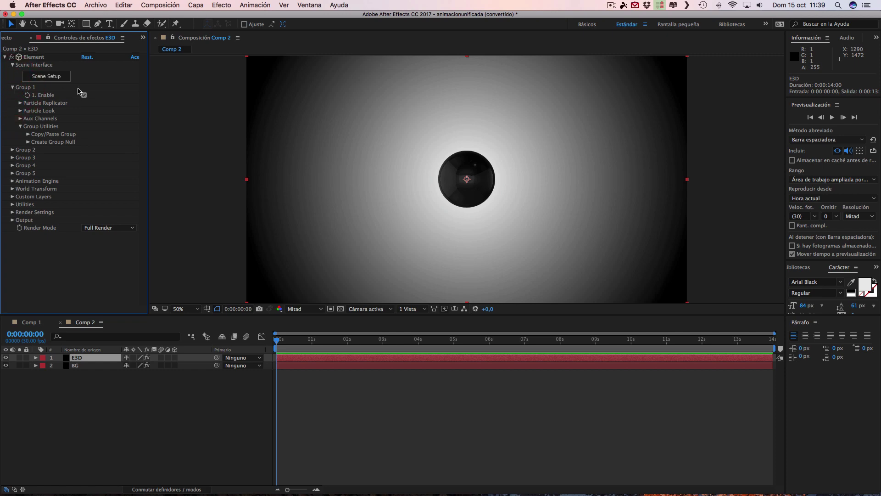
click(20, 103)
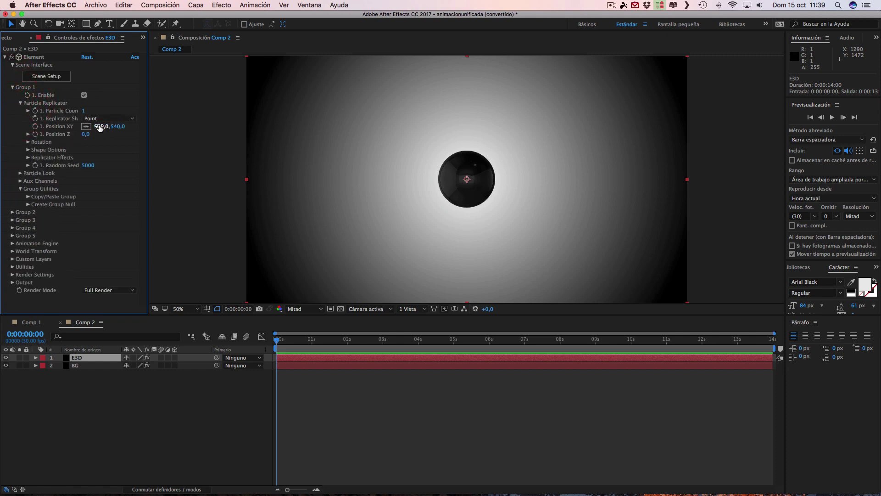
drag(100, 126, 2, 125)
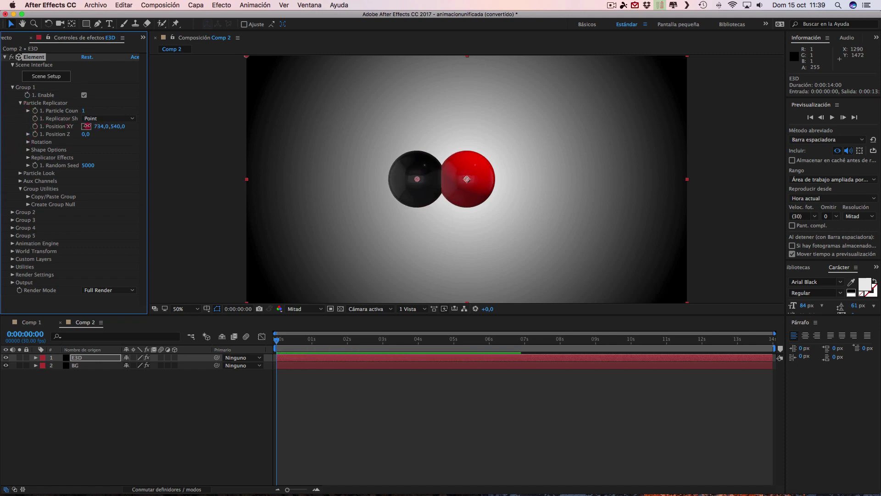
drag(99, 126, 2, 124)
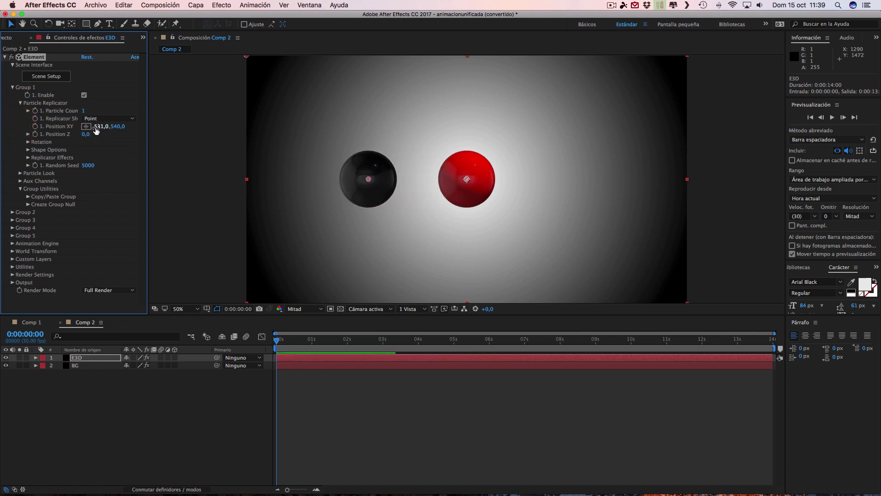
drag(100, 127, 63, 128)
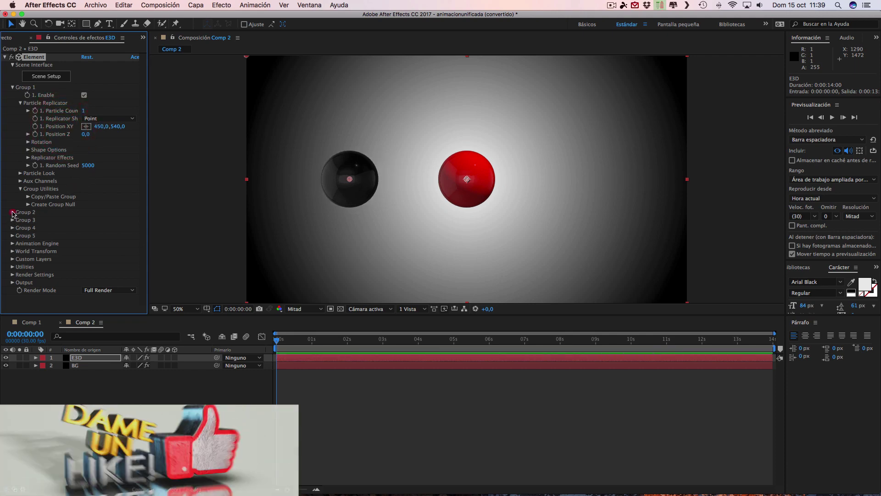
- Set Group 2's Particle Replicator Position XY to 758, beside the red sphere
click(13, 213)
click(20, 228)
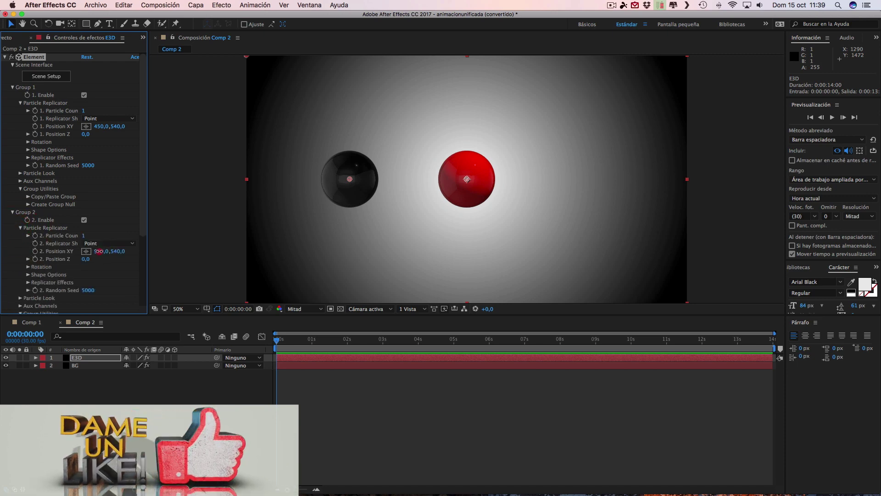
drag(99, 251, 1, 244)
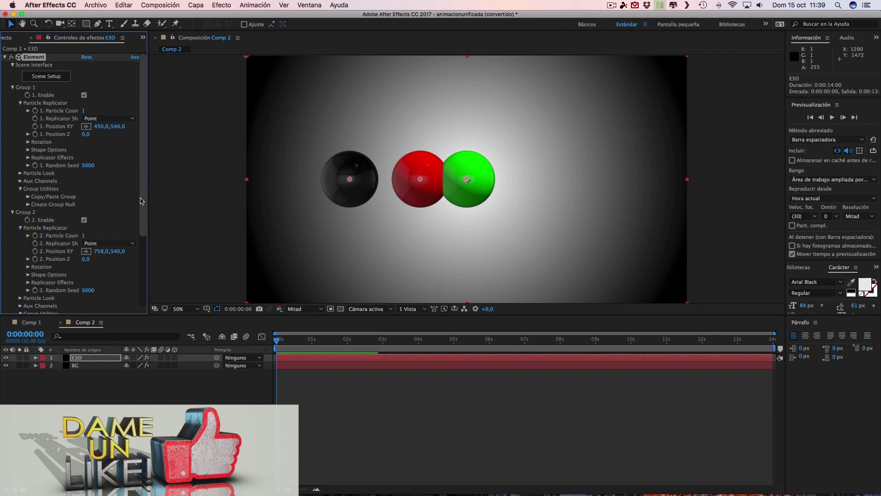
scroll(53, 244, down, 5)
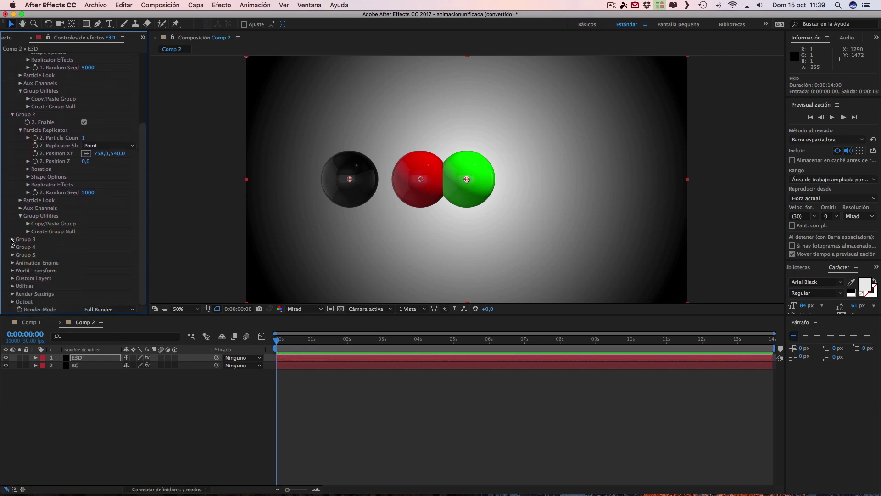
- Place Group 3's sphere right of centre with Particle Replicator Position XY 1166
click(13, 239)
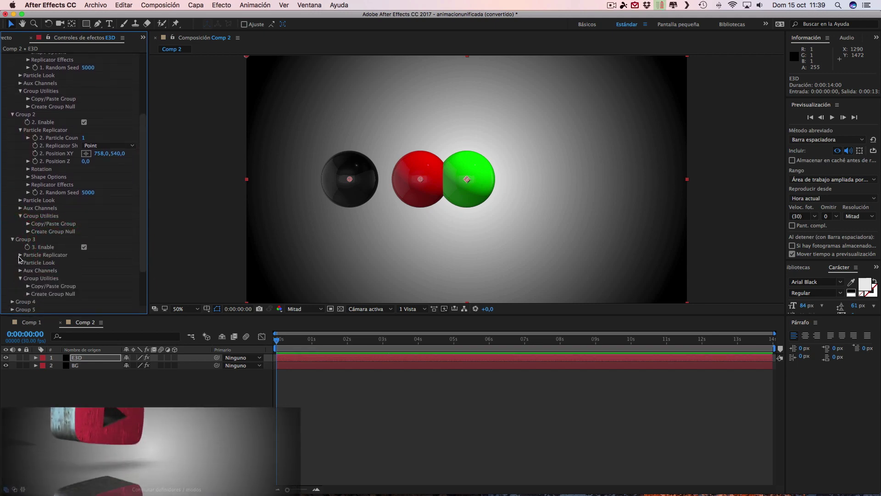
click(20, 255)
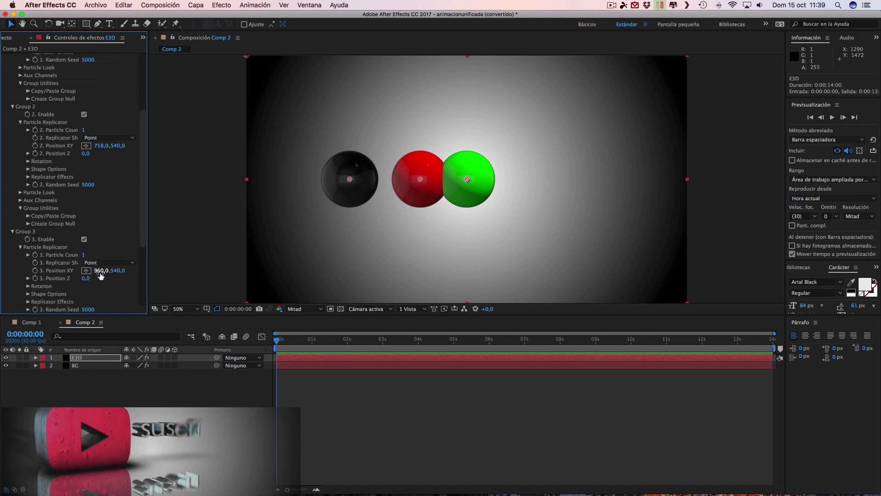
drag(101, 272, 297, 270)
drag(327, 272, 173, 266)
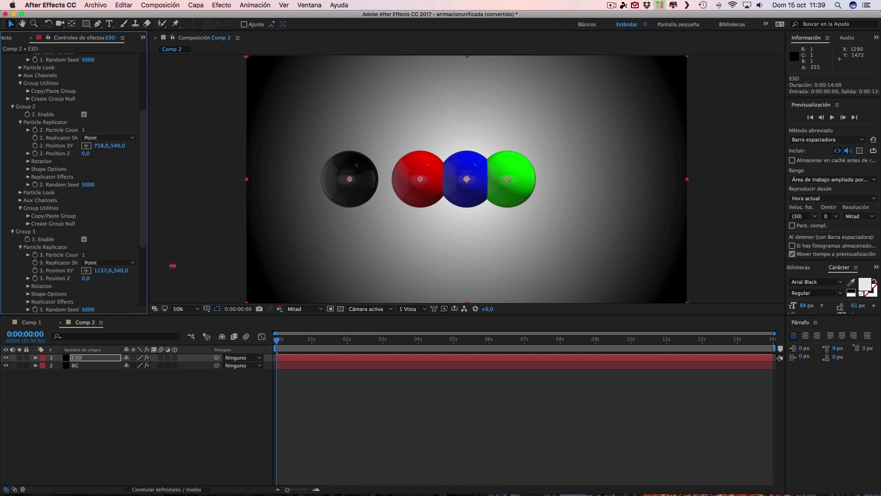
drag(177, 266, 188, 268)
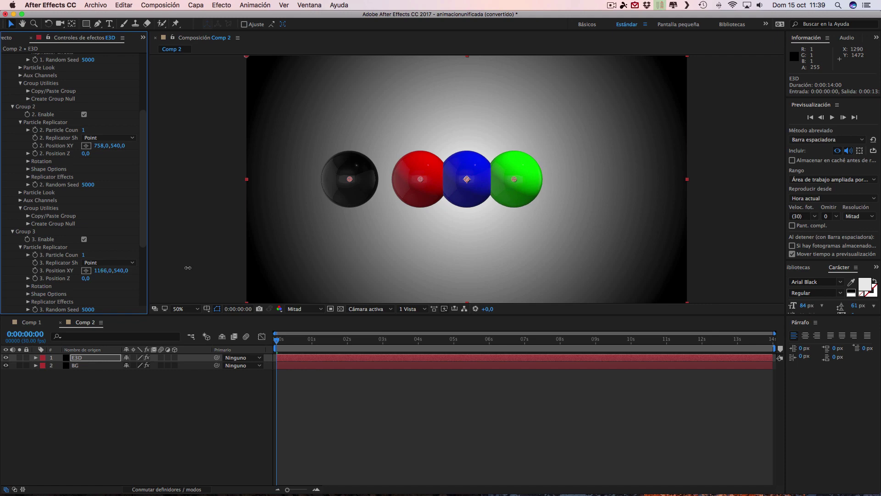
drag(145, 177, 152, 247)
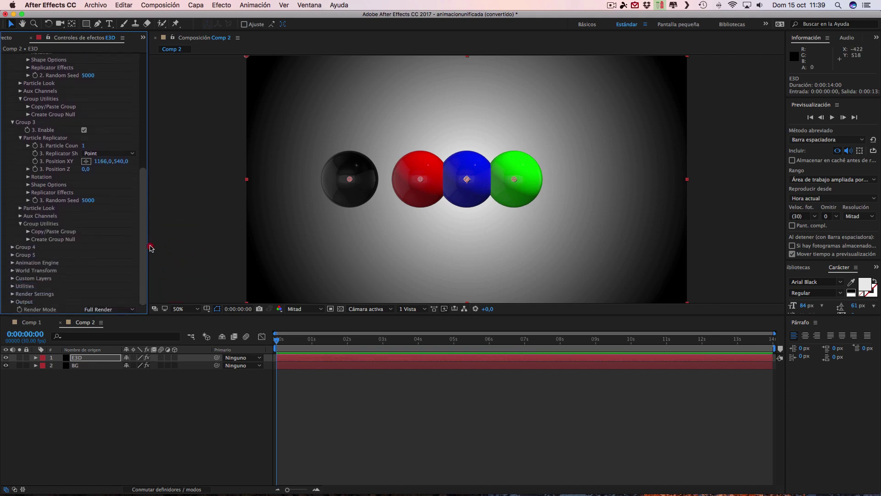
click(115, 264)
- Set Group 4's blue sphere Position XY to 1470 and view the comp at 100%
click(12, 248)
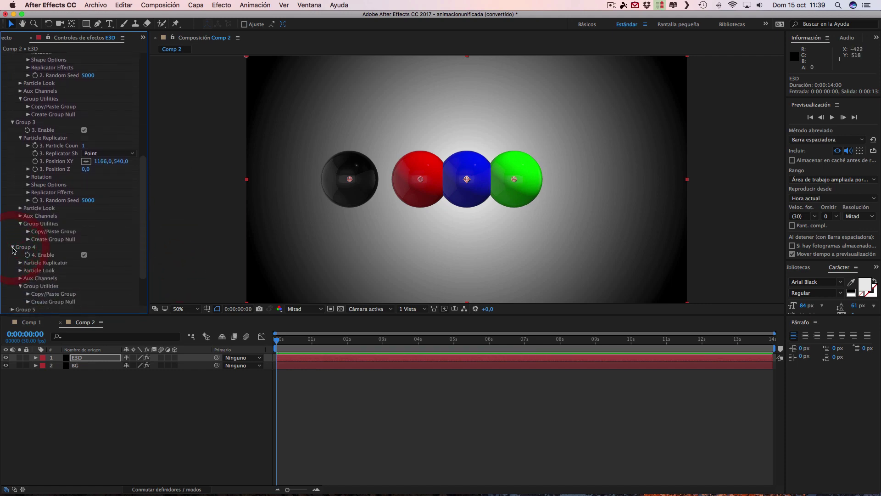
click(20, 265)
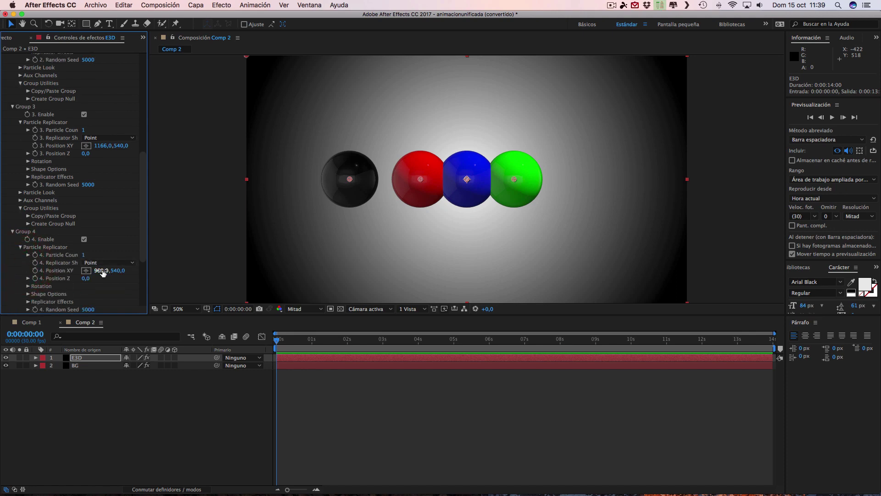
drag(109, 270, 334, 270)
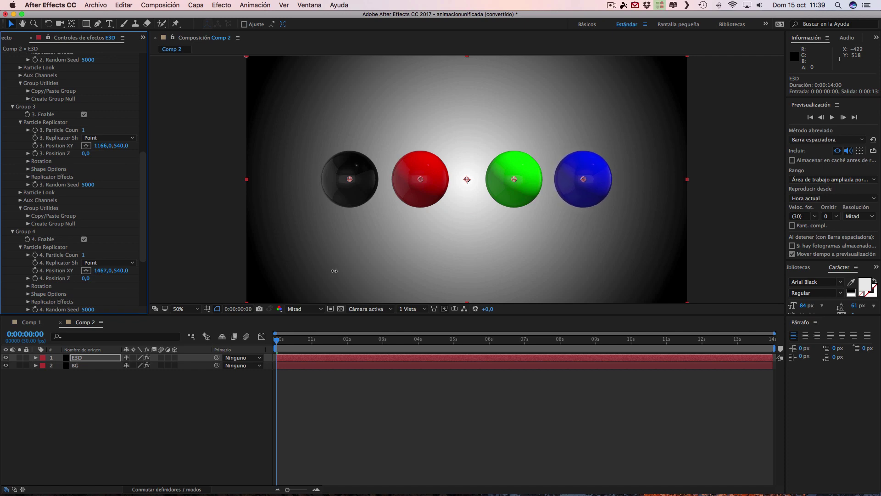
key(/)
- Set the viewer magnification to Fit (Ajustar) so all four spheres are visible
click(186, 309)
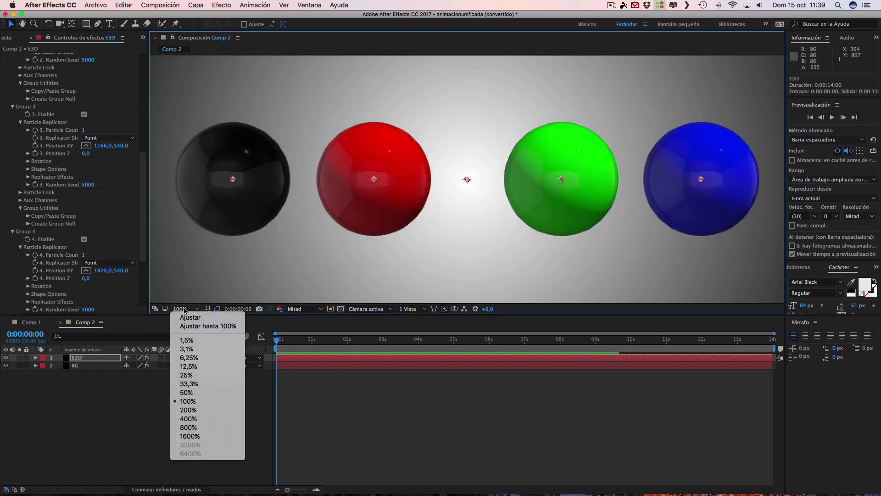
click(184, 315)
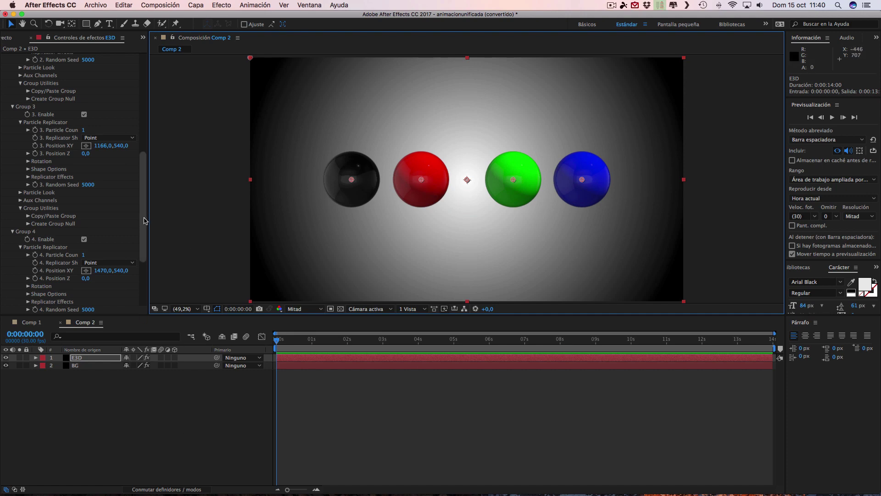
scroll(145, 221, up, 10)
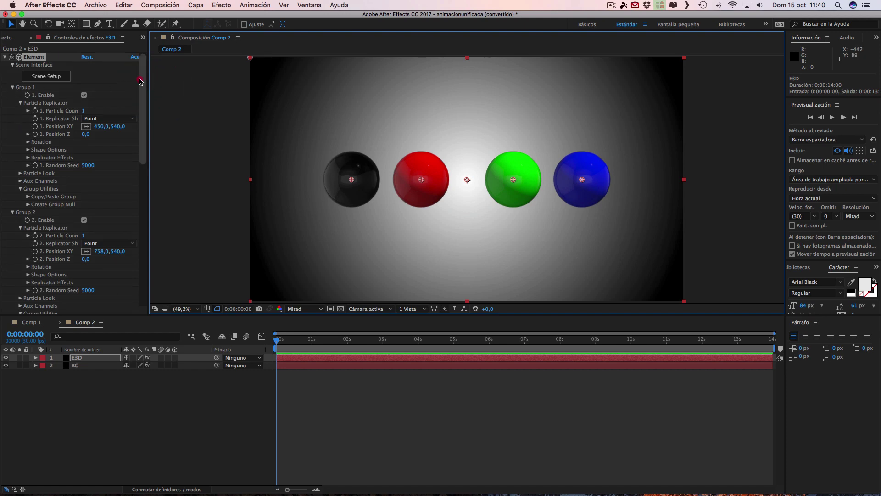
- Enable the Animation Engine with Group 1 to Group 2, Directional type, Animation at 0%
drag(140, 81, 161, 244)
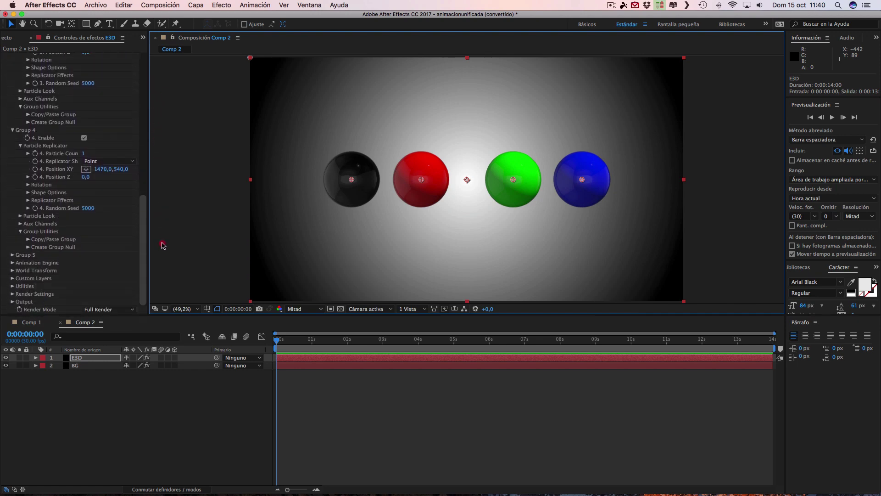
click(12, 263)
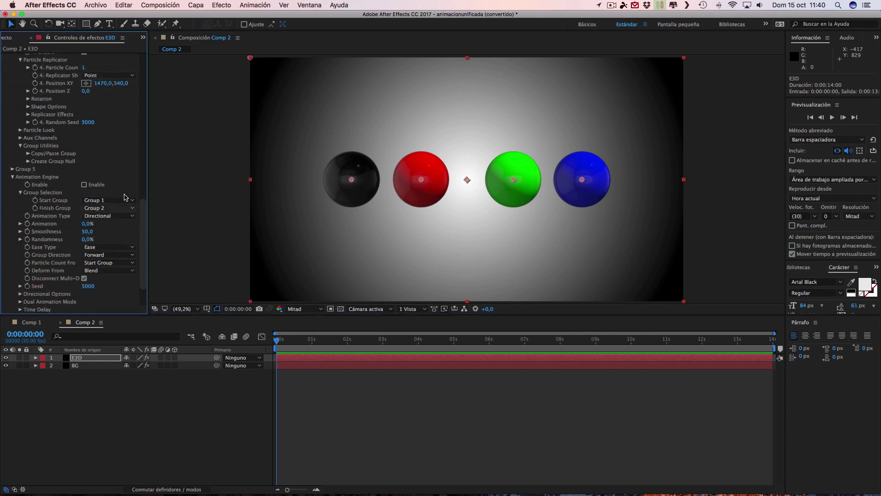
click(84, 185)
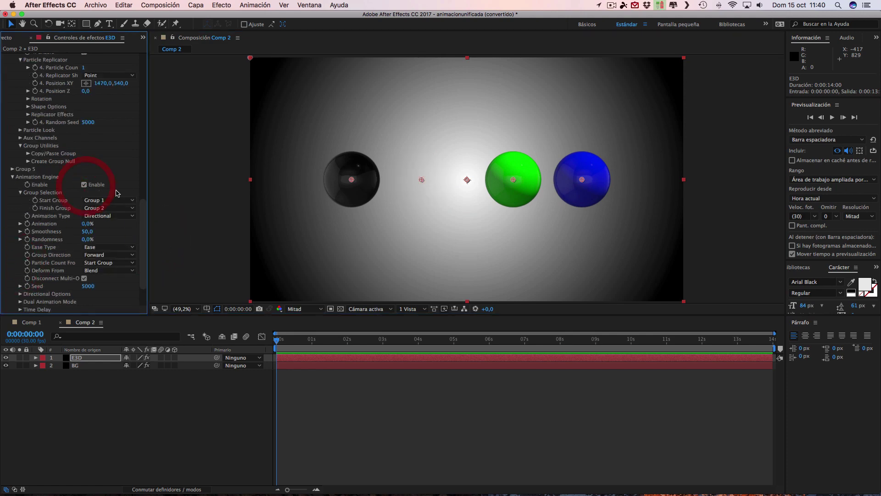
click(105, 216)
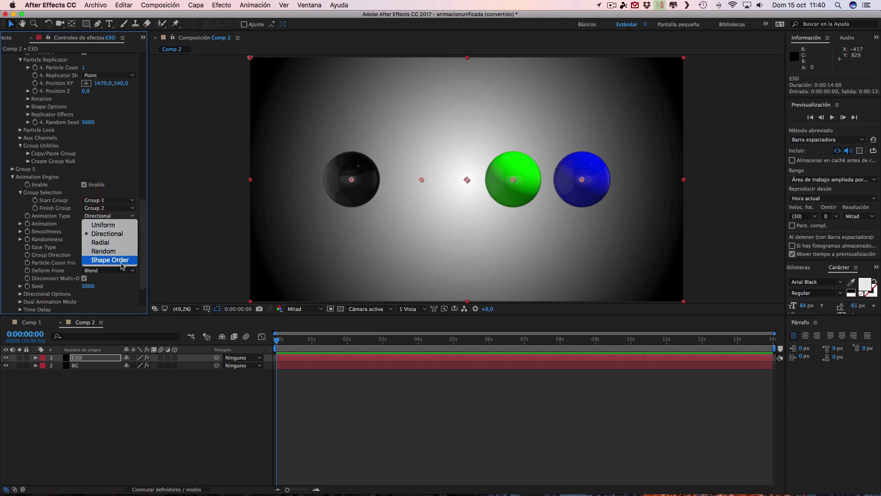
click(144, 212)
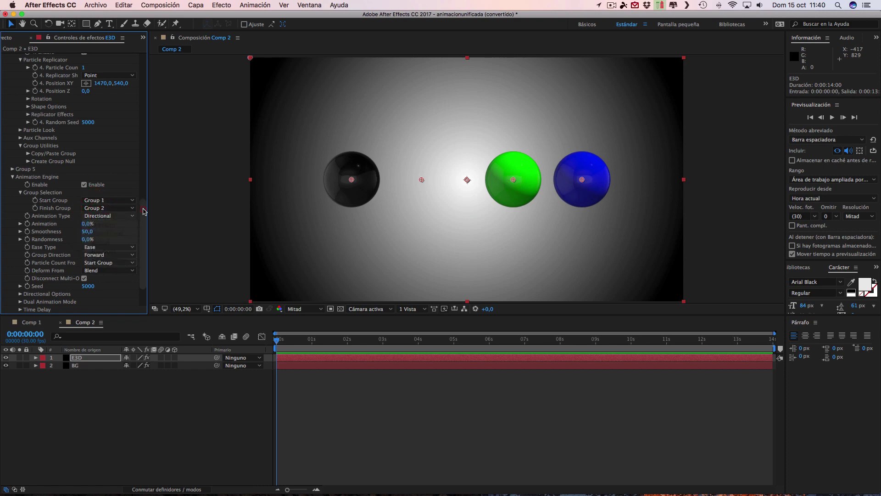
mouse_move(86, 225)
mouse_down()
mouse_move(141, 225)
mouse_move(83, 228)
mouse_move(124, 226)
mouse_up()
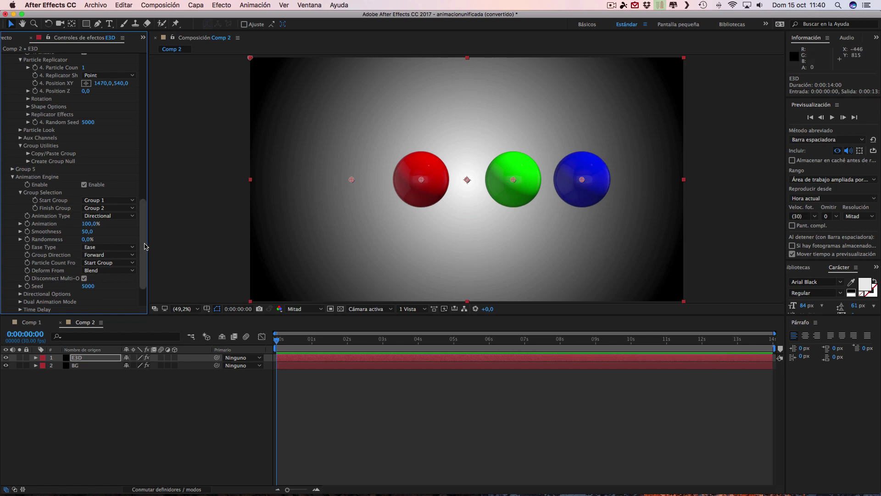
mouse_move(87, 224)
mouse_down()
mouse_move(46, 222)
mouse_move(136, 223)
mouse_move(86, 224)
mouse_up()
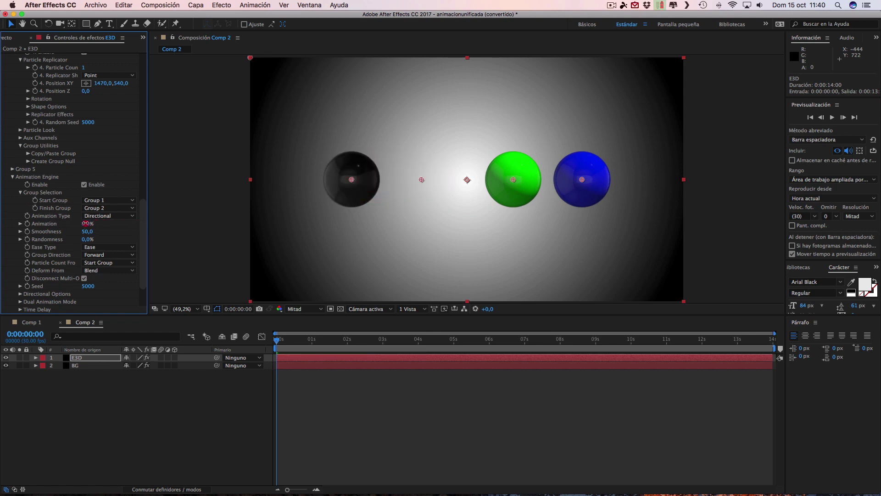
drag(143, 244, 160, 67)
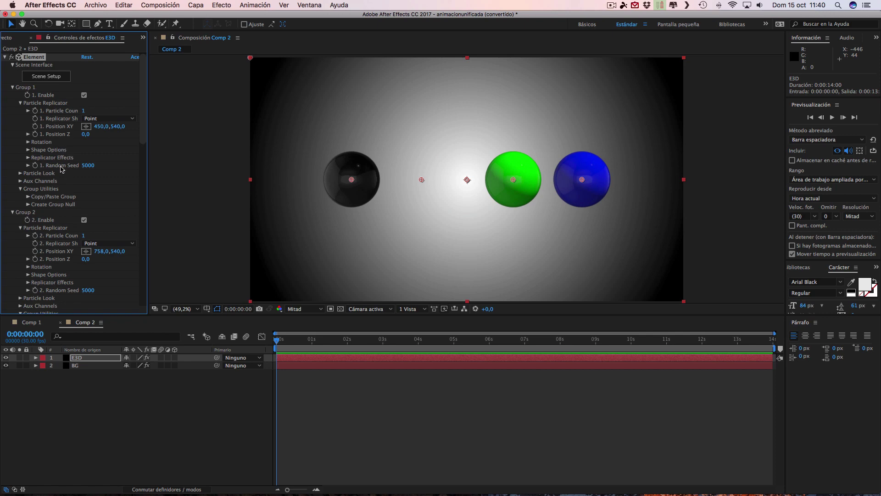
- Enable Multi-Object in Group 1's Particle Look, then adjust the Animation amount
click(21, 174)
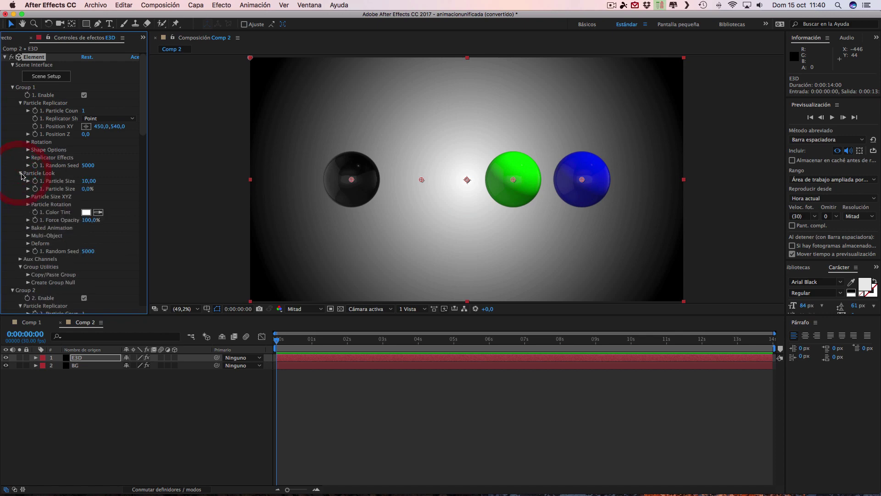
click(28, 236)
click(85, 244)
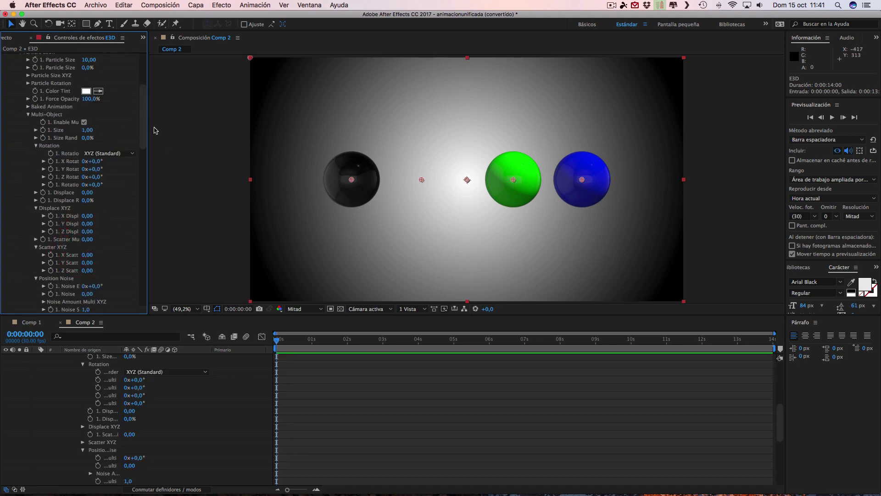
mouse_move(144, 122)
mouse_down()
mouse_move(164, 266)
mouse_move(157, 256)
mouse_up()
drag(92, 226, 142, 226)
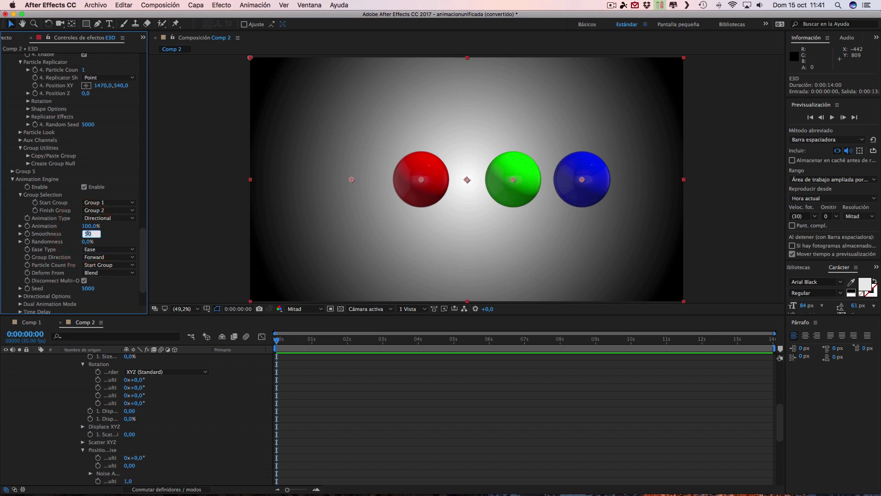
- Commit Smoothness 25 and bring Animation back to 0% so the black sphere reappears
click(114, 234)
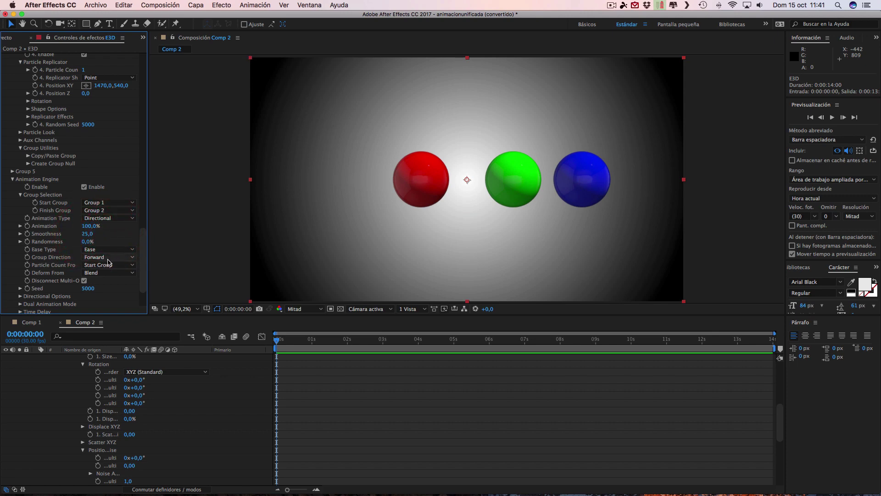
mouse_move(89, 227)
mouse_down()
mouse_move(43, 226)
mouse_move(93, 225)
mouse_move(84, 227)
mouse_up()
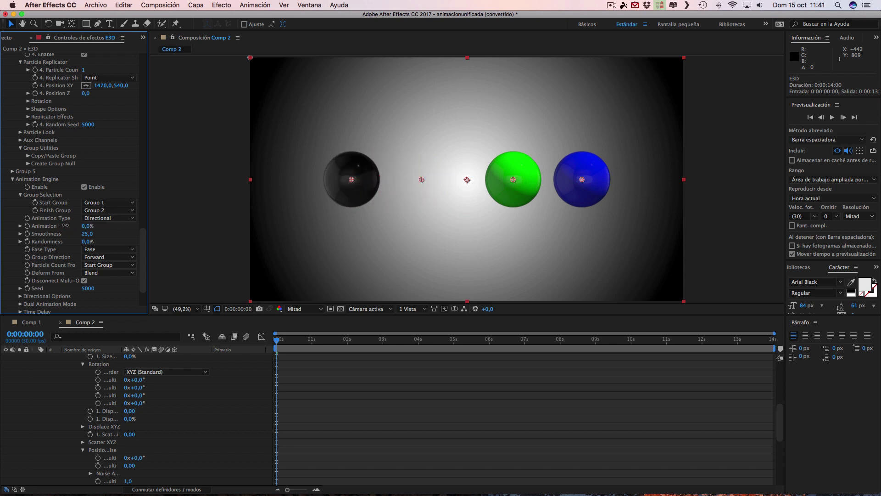
drag(143, 262, 129, 101)
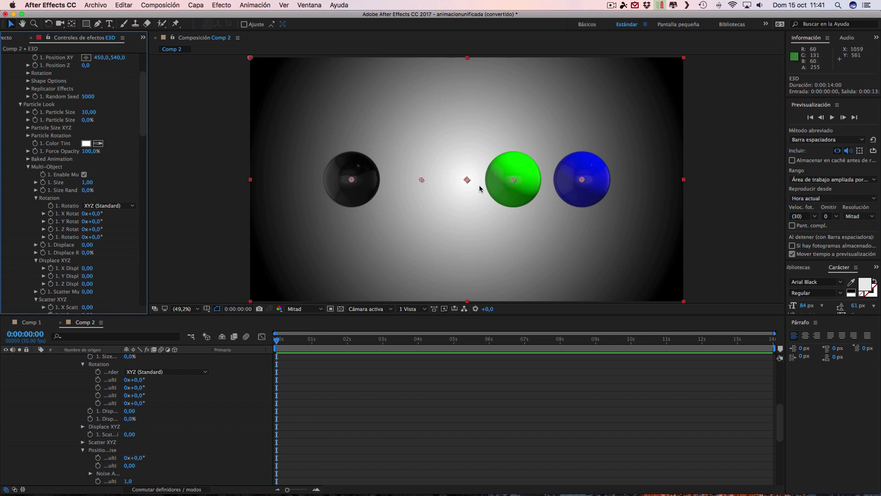
mouse_move(143, 109)
mouse_down()
mouse_move(144, 287)
mouse_move(143, 81)
mouse_up()
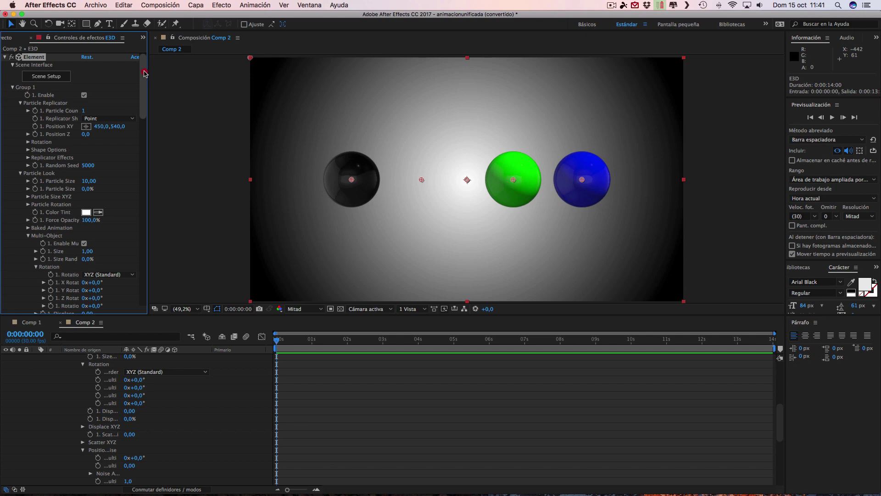
- Set Animation to 0%, then scrub it to 100% so the black sphere shatters away
mouse_move(144, 73)
mouse_down()
mouse_move(156, 178)
mouse_move(181, 254)
mouse_up()
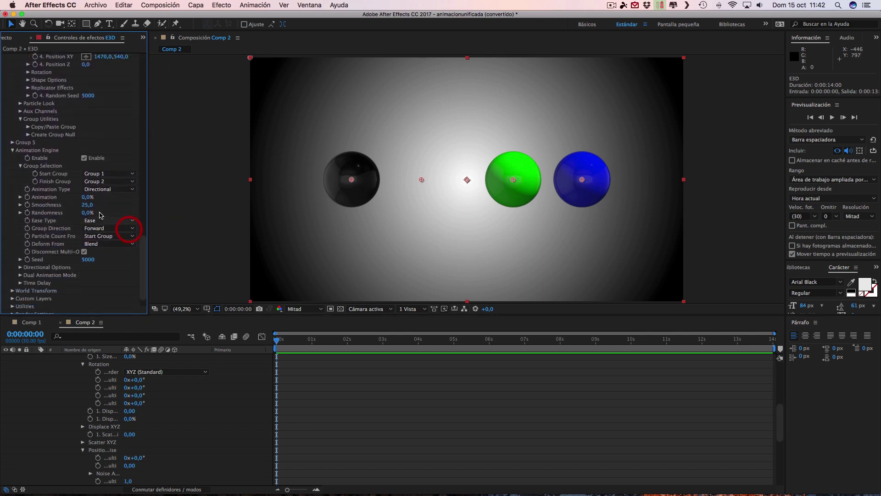
click(87, 198)
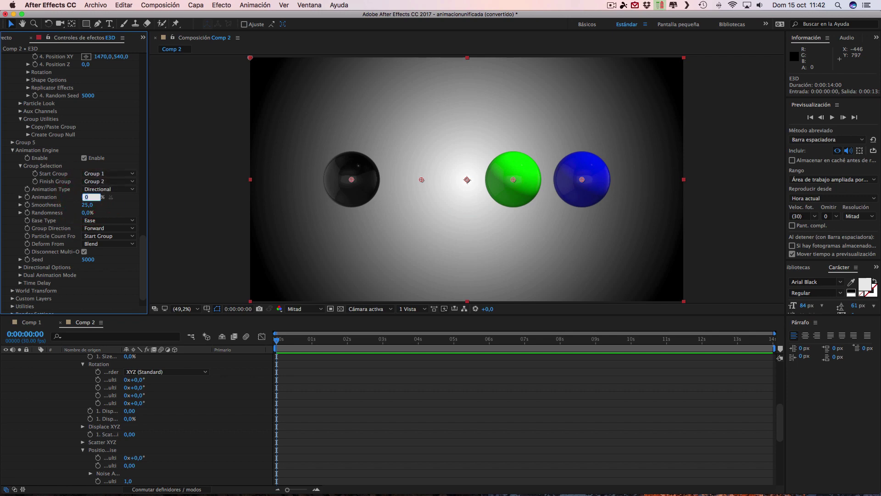
click(129, 199)
click(68, 197)
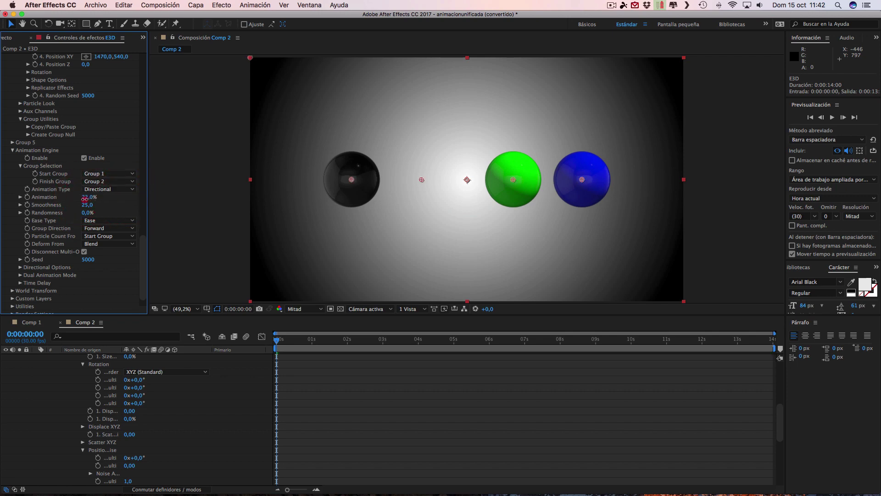
mouse_move(85, 198)
mouse_down()
mouse_move(171, 195)
mouse_move(138, 197)
mouse_up()
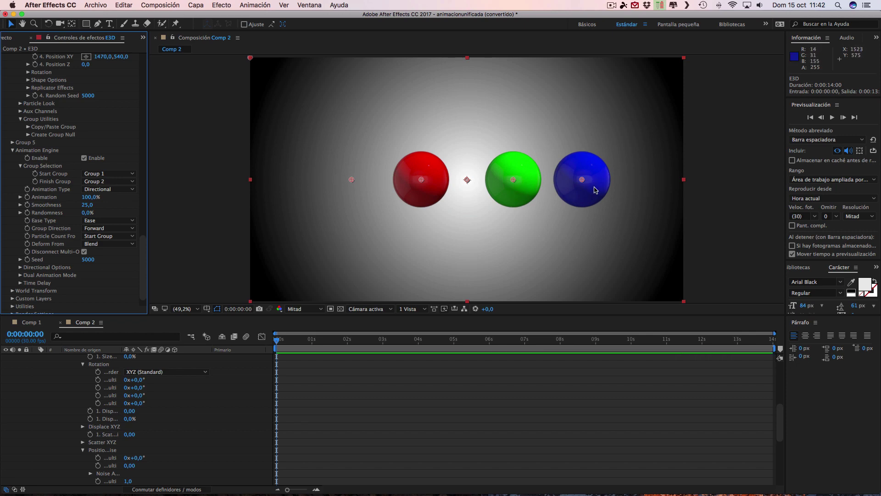
drag(144, 255, 144, 39)
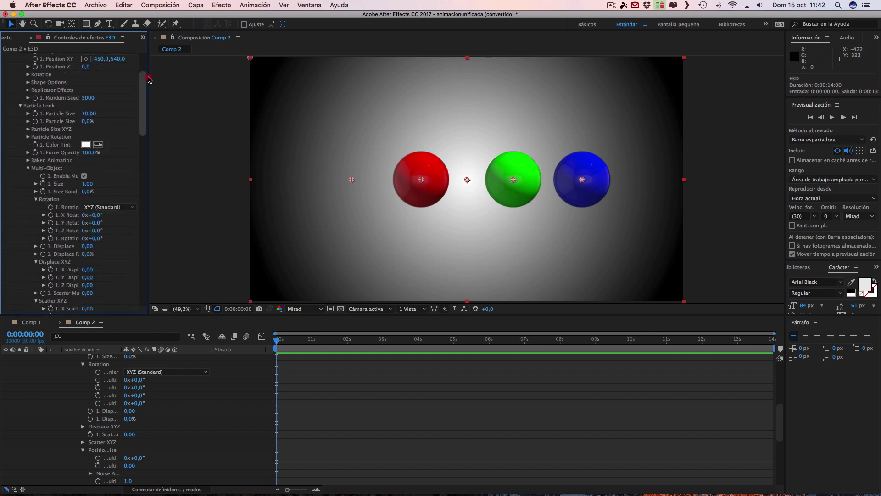
click(5, 58)
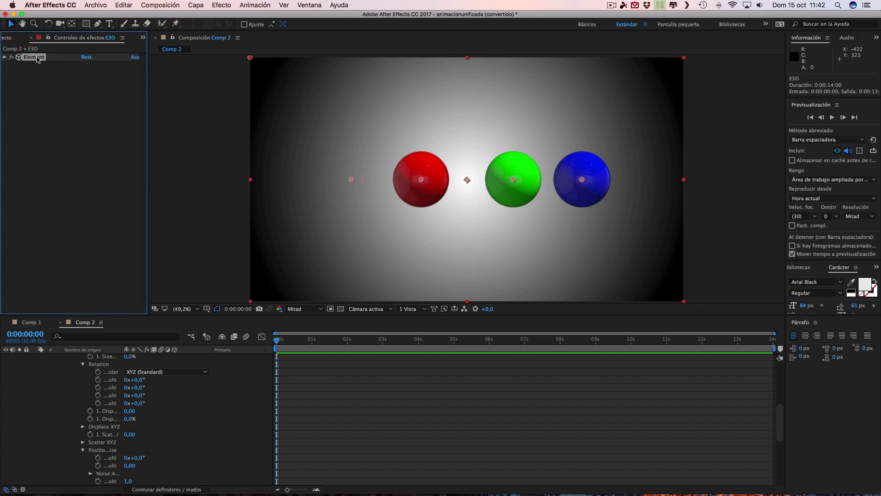
- Duplicate the Element effect on the E3D layer with Cmd+D to create Element 2
scroll(129, 415, up, 10)
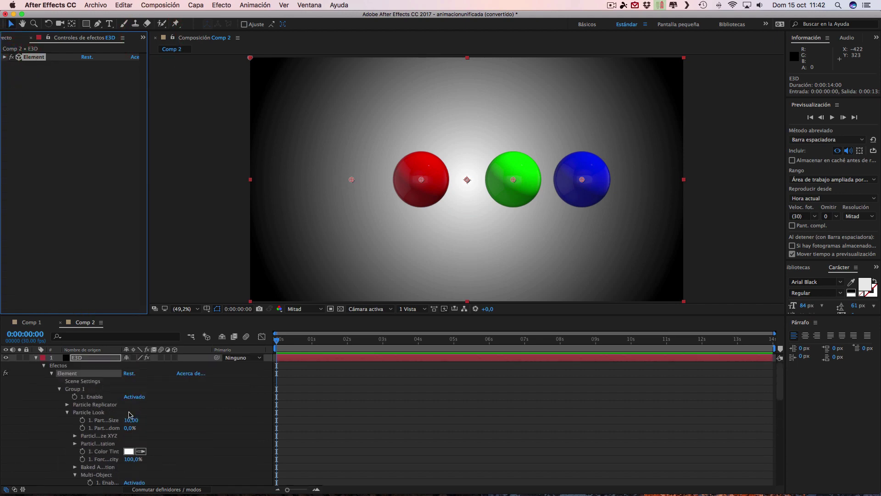
click(35, 359)
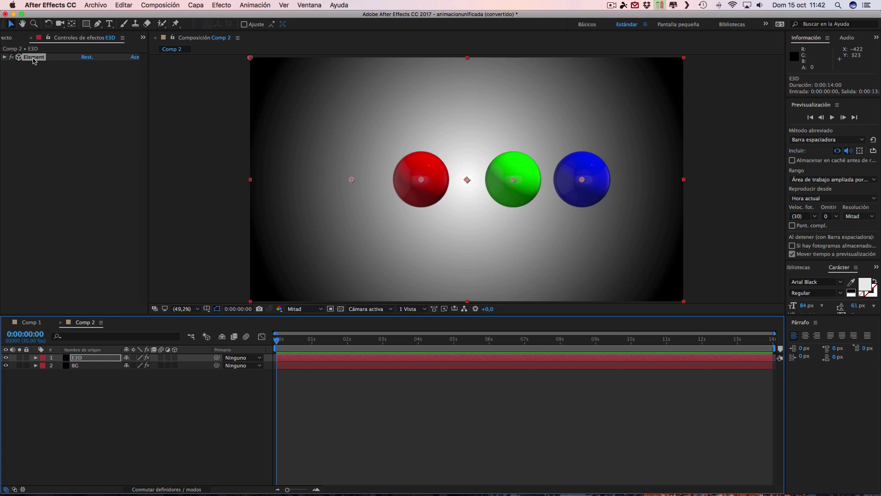
click(34, 58)
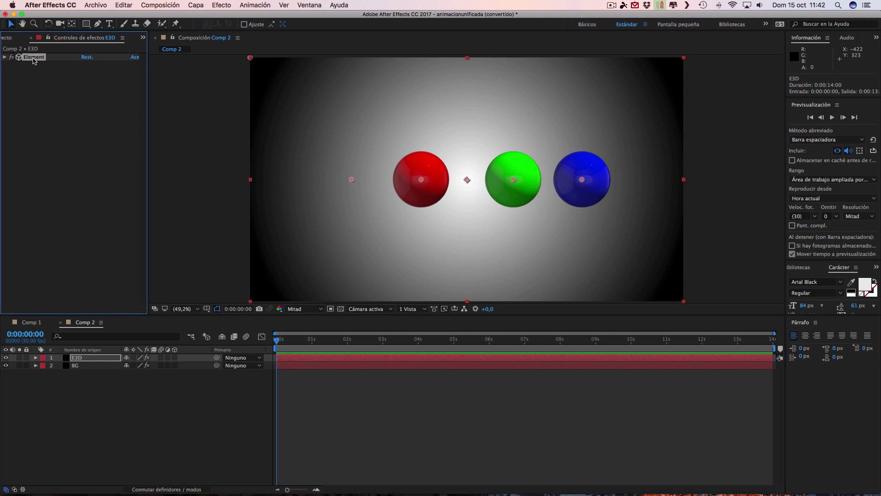
key(super+d)
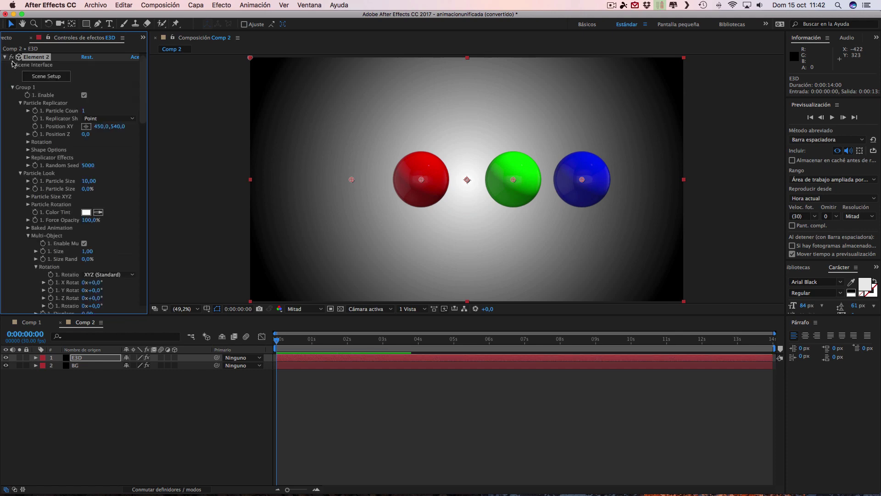
click(7, 58)
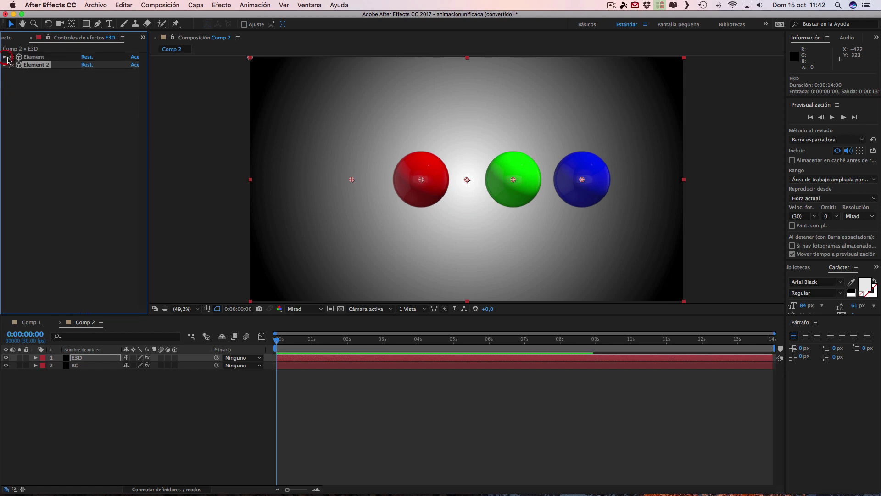
click(34, 56)
click(37, 66)
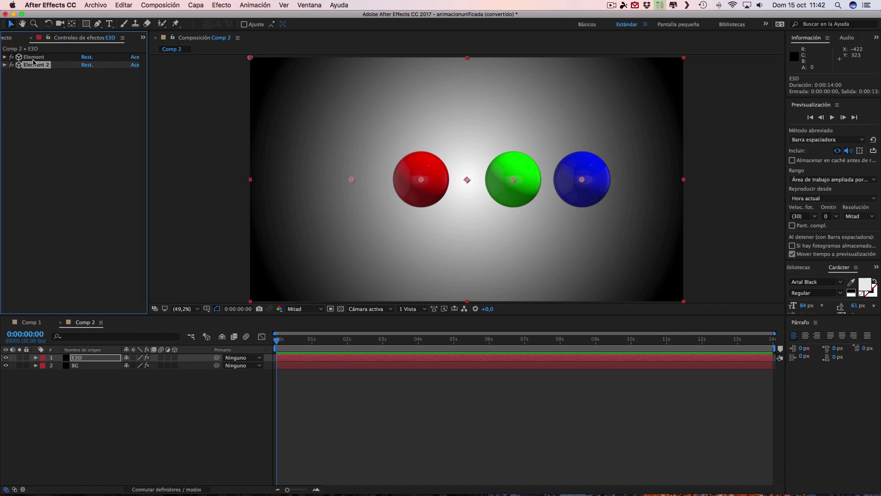
click(35, 58)
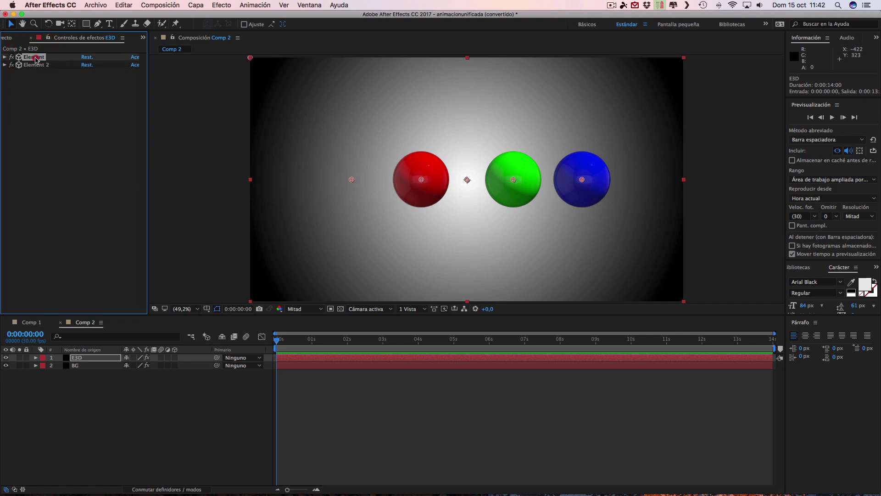
click(5, 57)
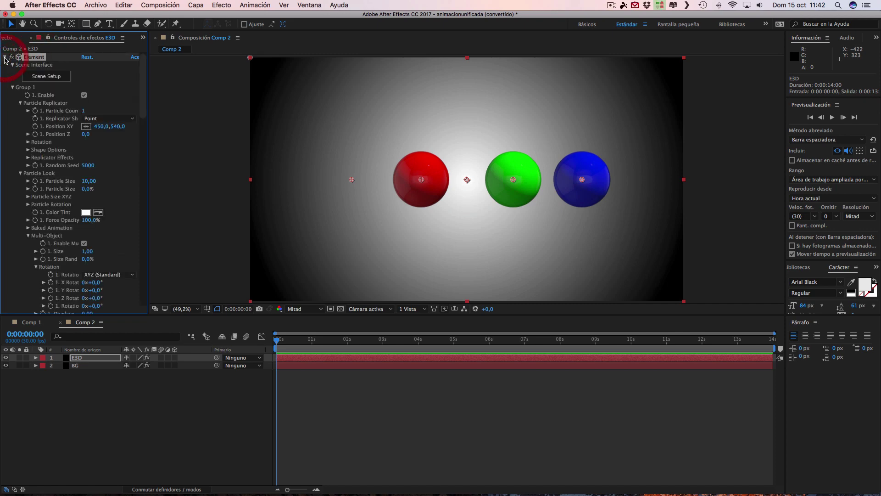
- Open Element's Scene Setup and toggle visibility of the third and blue sphere models
click(45, 77)
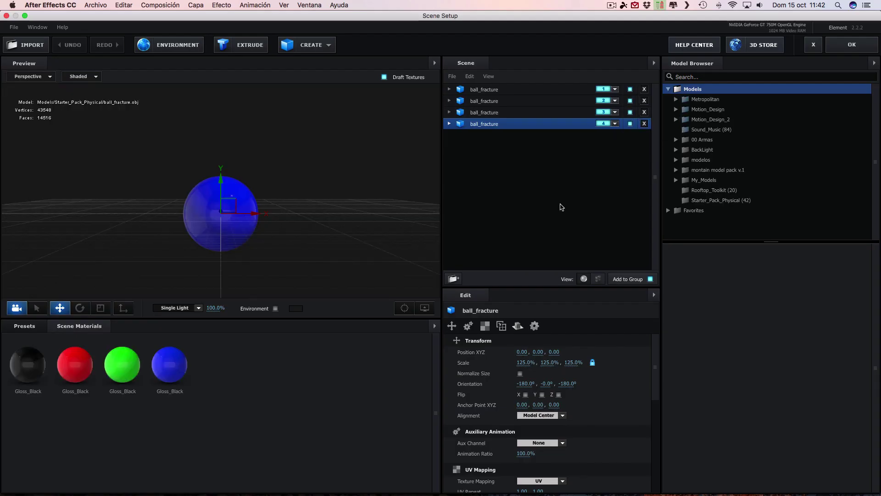
click(560, 204)
click(631, 114)
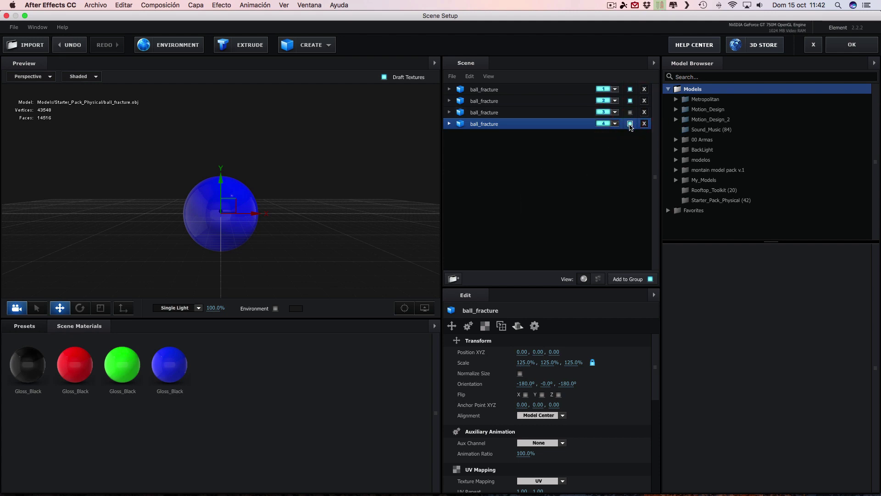
click(631, 124)
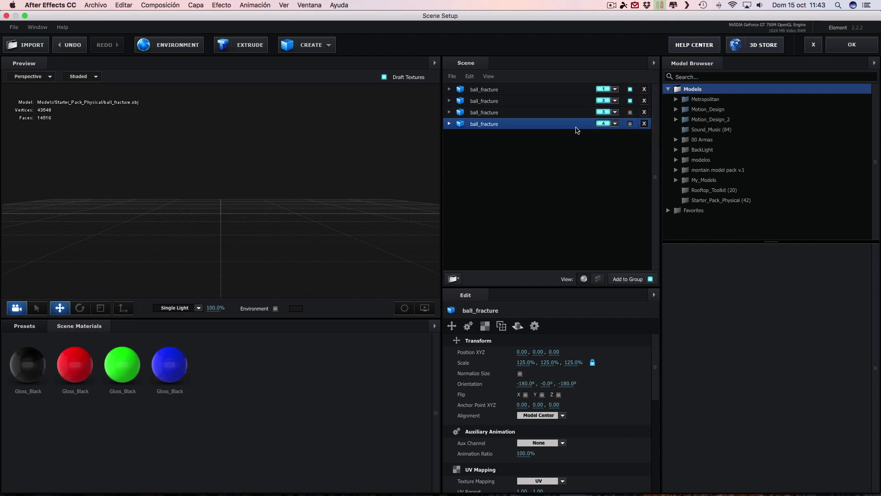
- Preview each ball_fracture item in turn, then accept the scene with OK
click(528, 92)
click(512, 101)
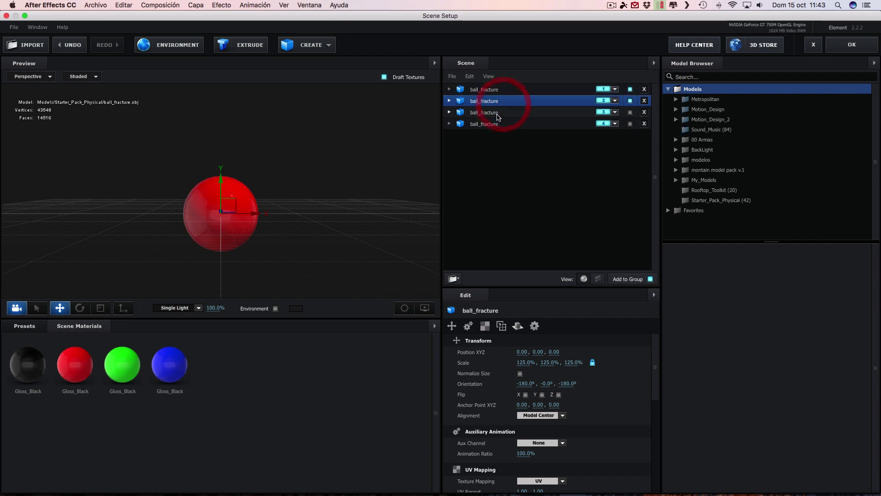
click(495, 115)
click(495, 123)
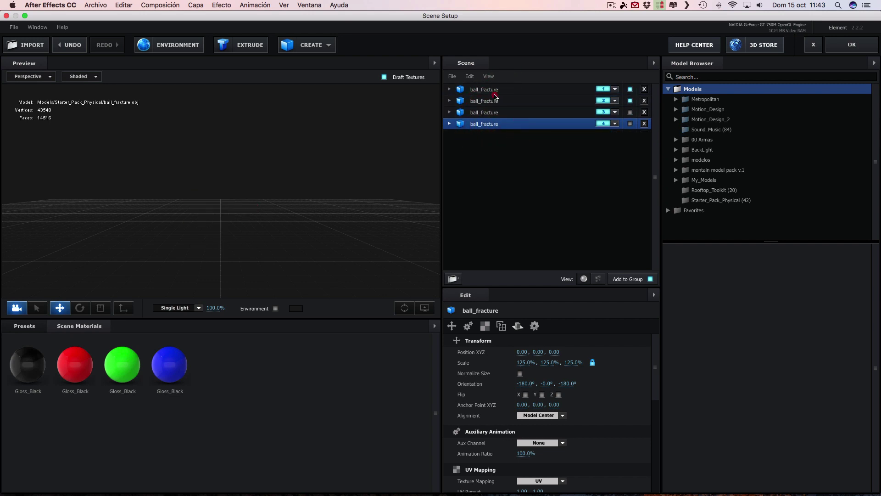
click(494, 95)
click(494, 99)
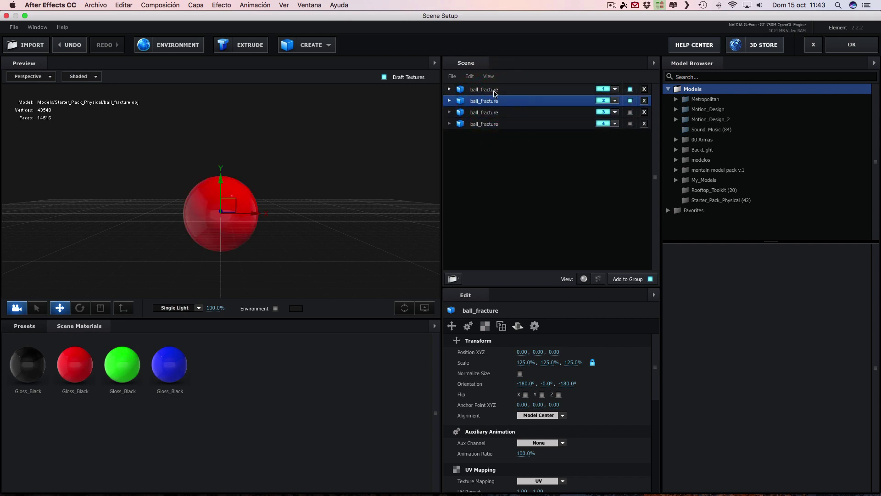
click(495, 91)
click(494, 101)
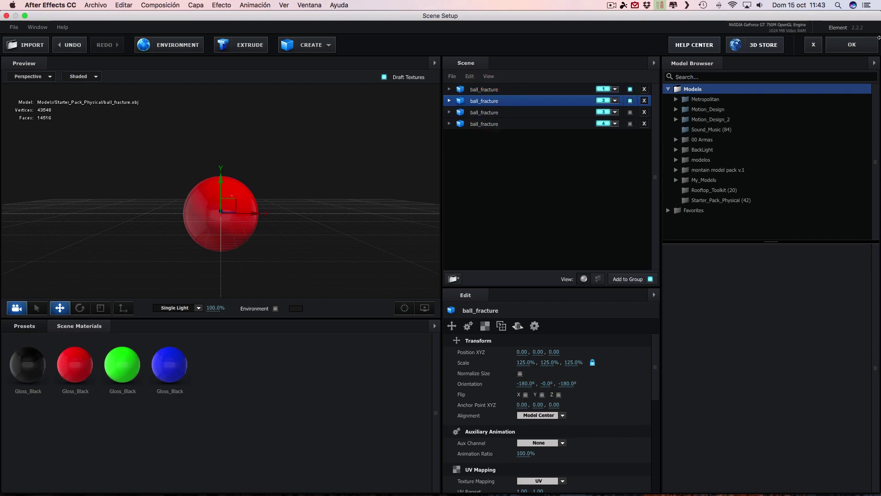
click(861, 45)
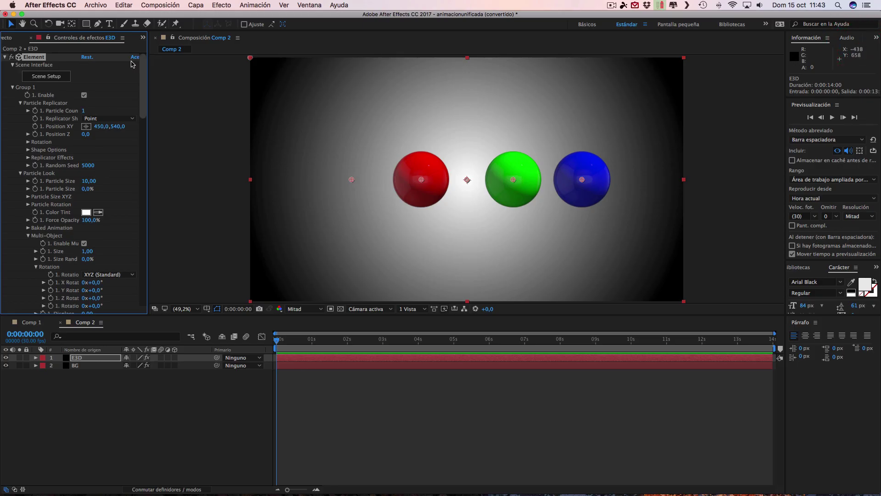
- In Element 2's Scene Setup, hide ball_fracture rows 1 and 2 so only green and blue spheres remain
click(4, 57)
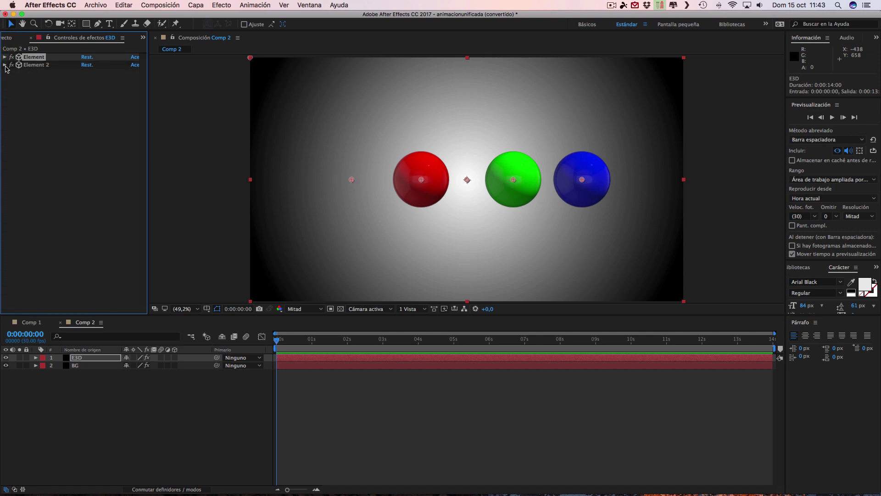
click(5, 66)
click(42, 77)
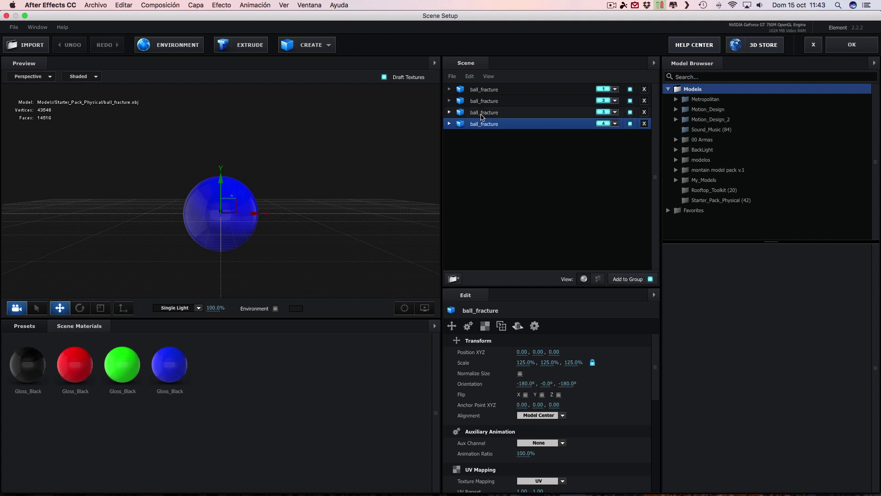
click(482, 115)
click(485, 124)
click(630, 89)
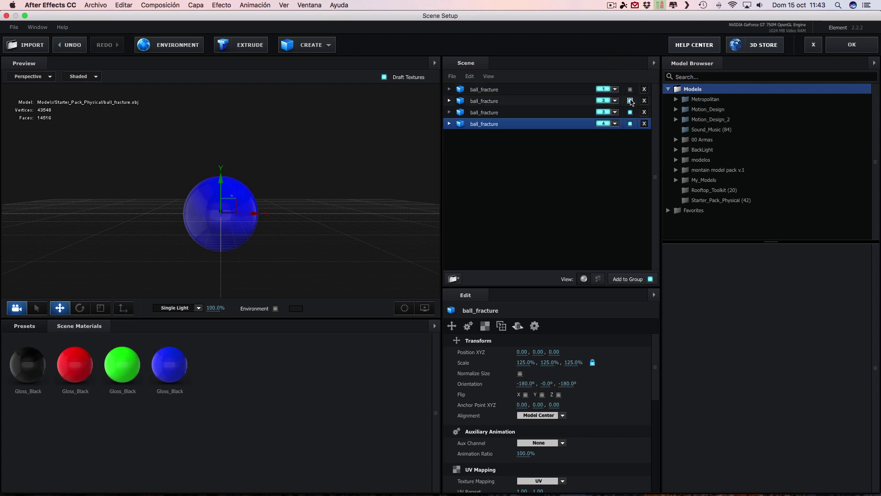
click(630, 101)
click(852, 45)
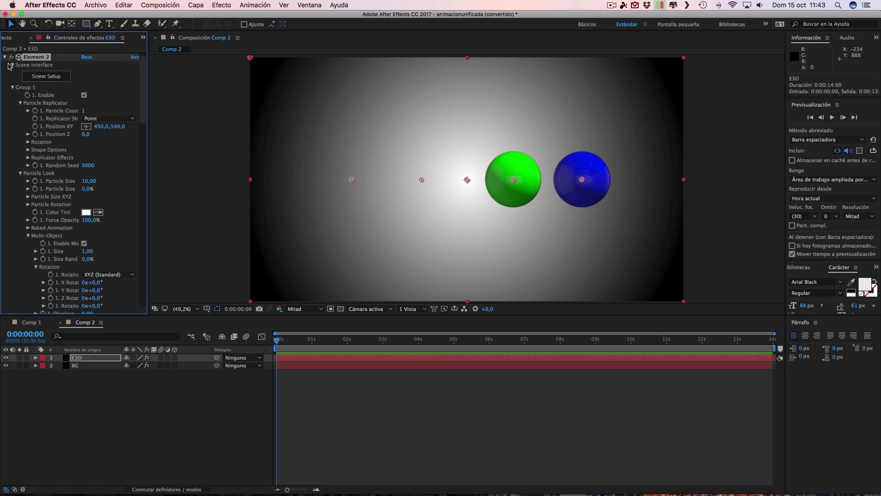
- Set Element 2's Animation Engine Start Group to Group 3 and Finish Group to Group 4
drag(144, 75, 148, 250)
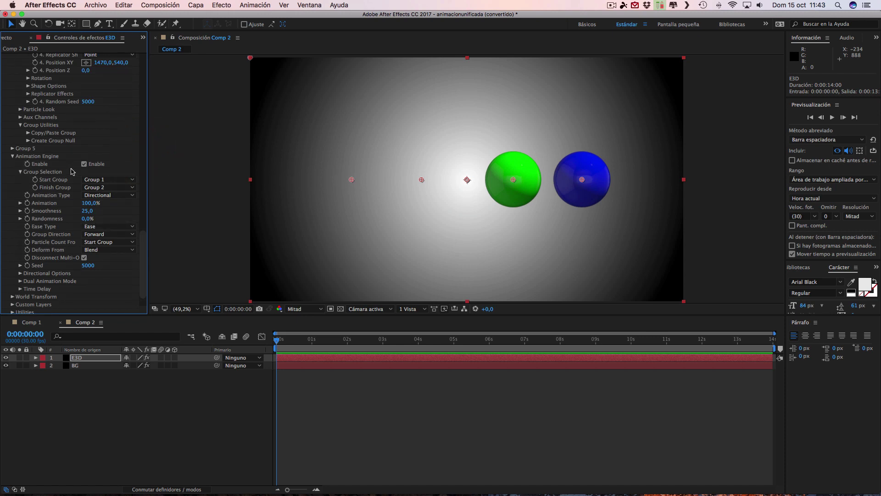
click(104, 180)
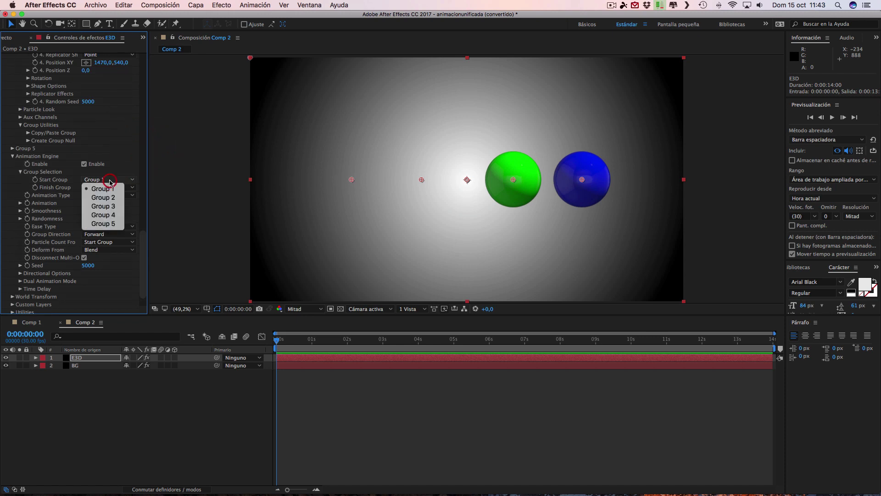
click(107, 207)
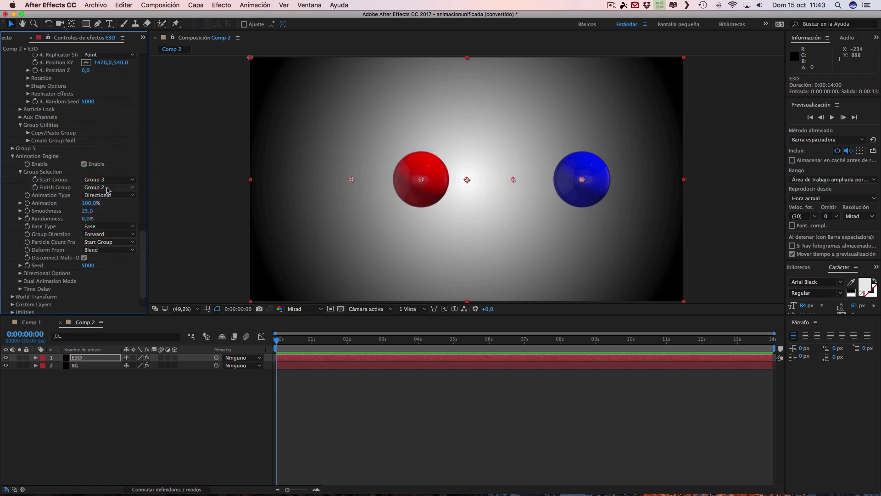
click(108, 188)
click(107, 223)
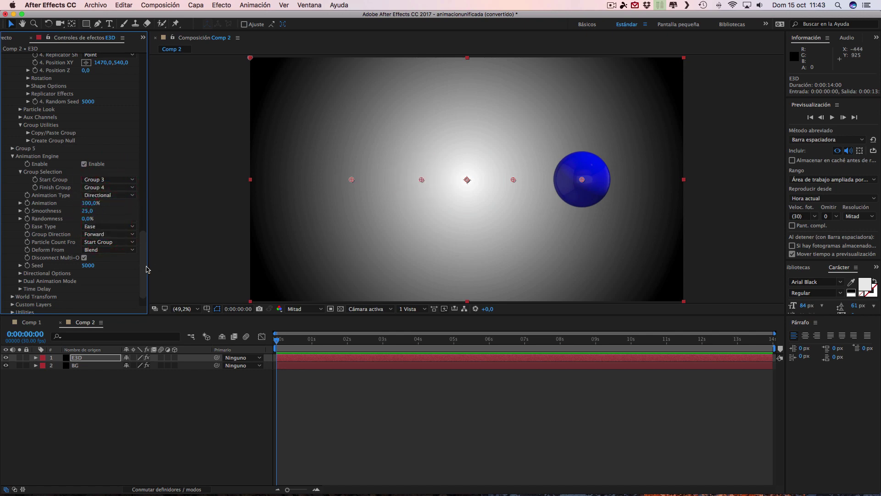
- Scrub Element 2's Animation amount to test the Group 3 to Group 4 shatter
drag(82, 203, 69, 204)
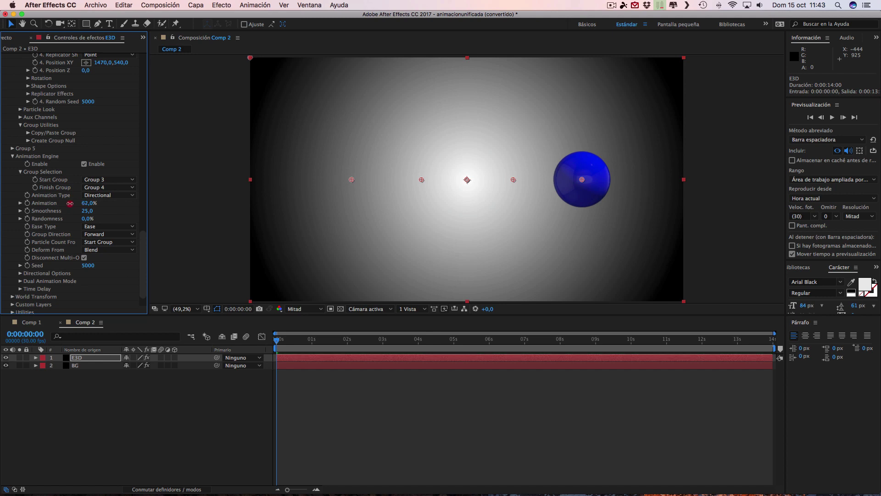
click(124, 204)
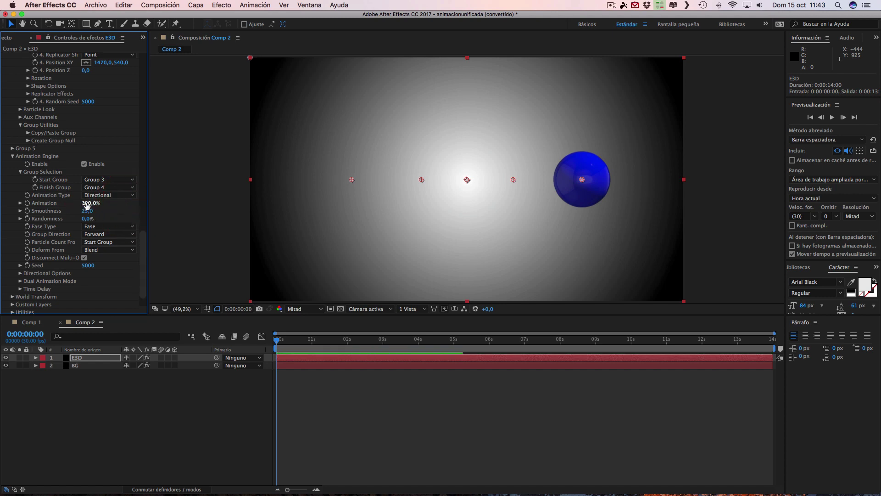
scroll(133, 228, up, 20)
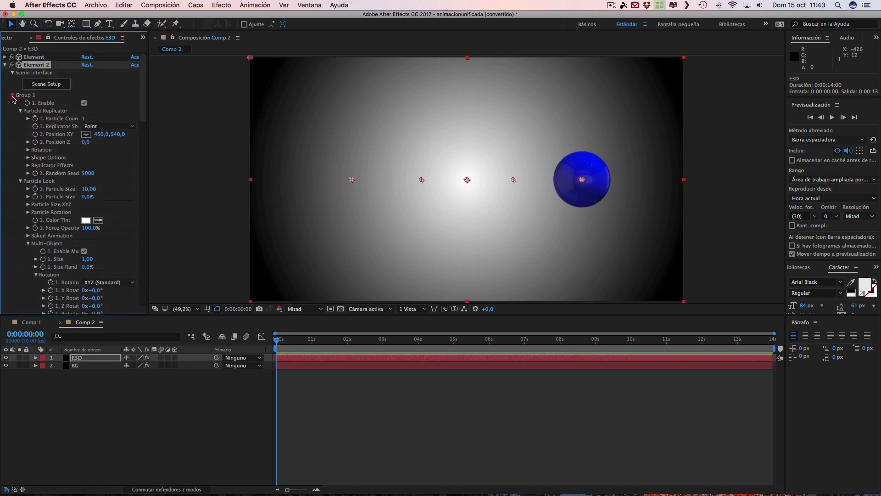
click(5, 65)
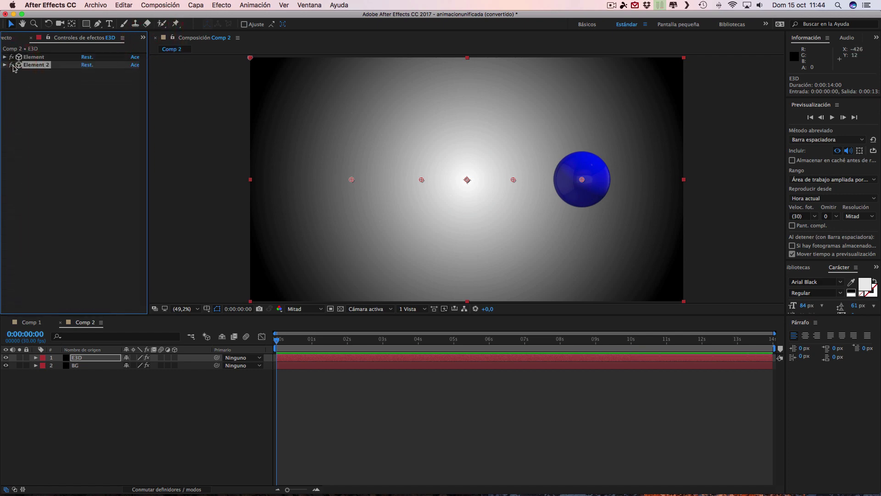
click(4, 66)
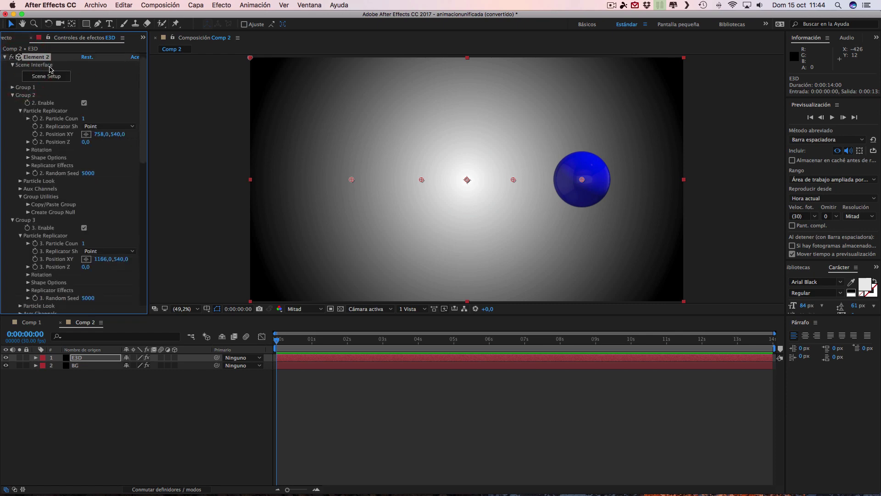
drag(142, 91, 142, 229)
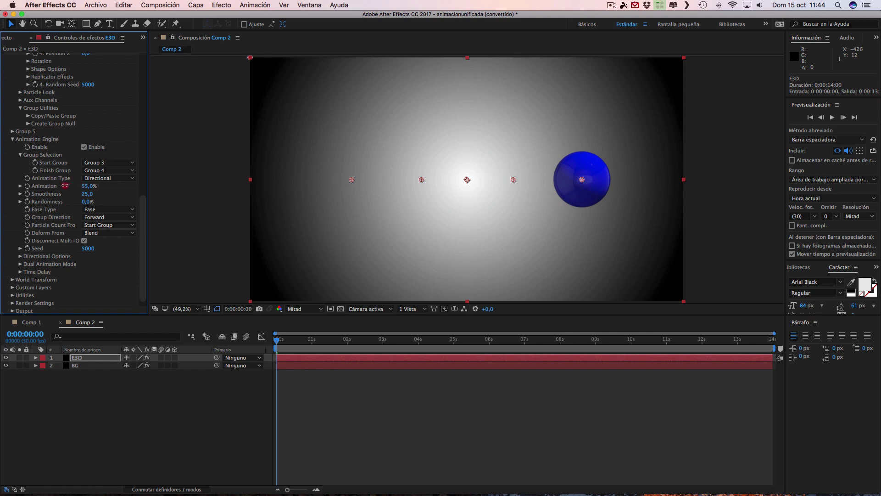
drag(84, 186, 24, 185)
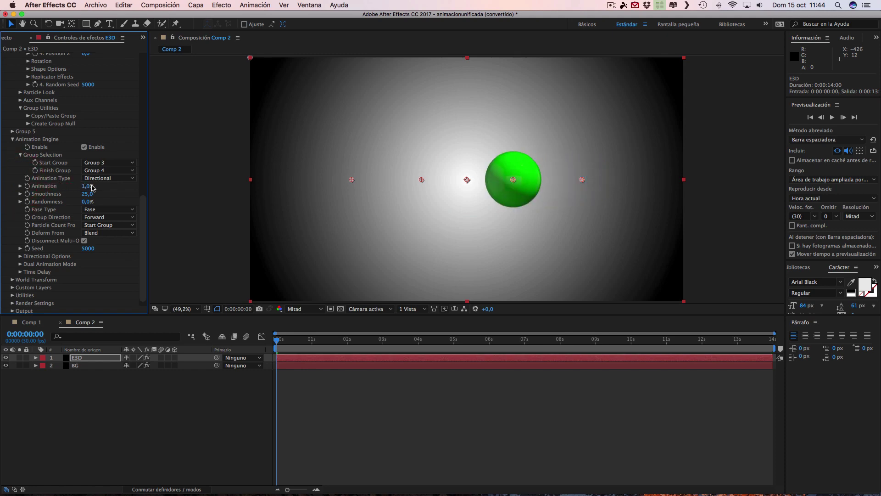
mouse_move(92, 188)
mouse_down()
mouse_move(139, 187)
mouse_move(87, 188)
mouse_move(115, 188)
mouse_up()
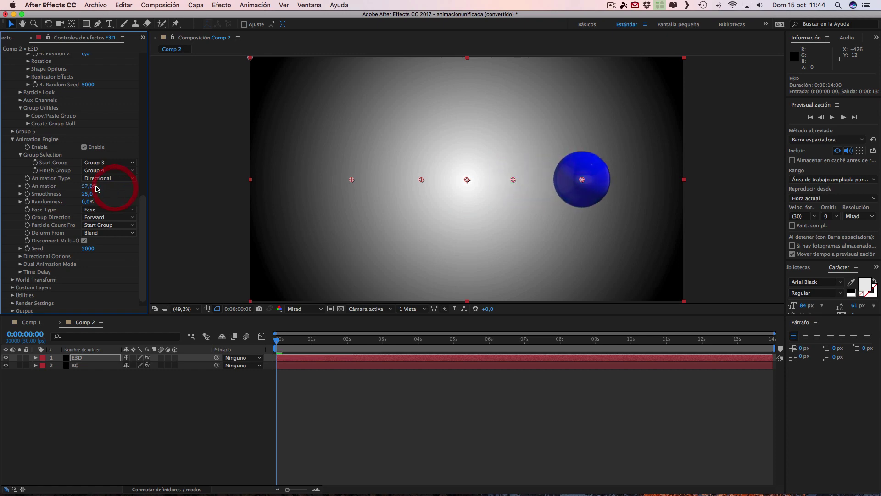
drag(143, 201, 139, 96)
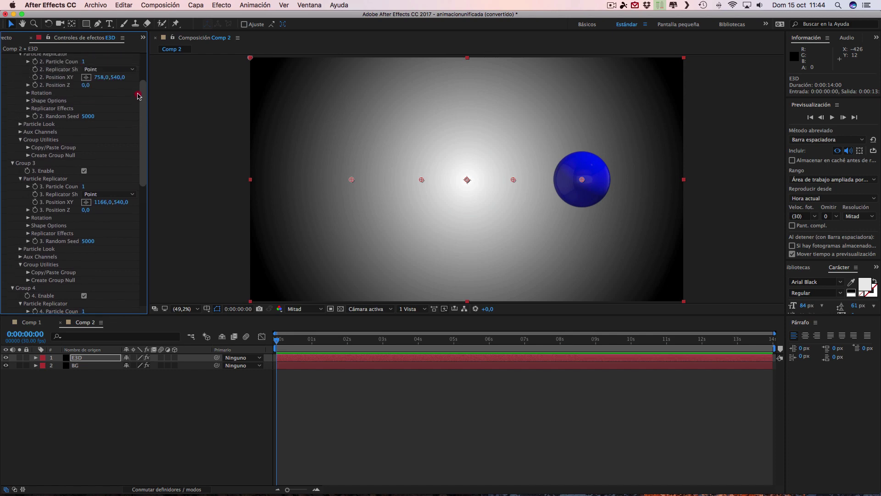
- Enable Multi-Object under Group 3's Particle Look and scrub Animation down to 0%
click(20, 249)
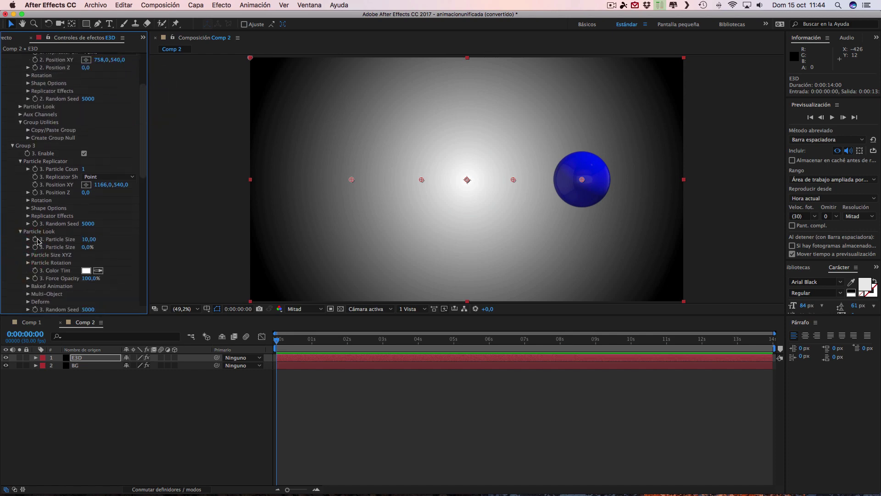
click(28, 294)
click(83, 302)
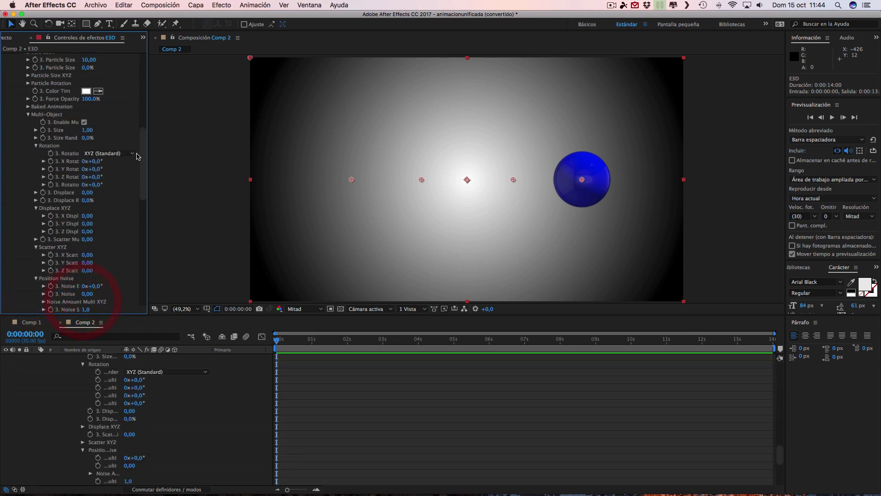
drag(143, 147, 152, 255)
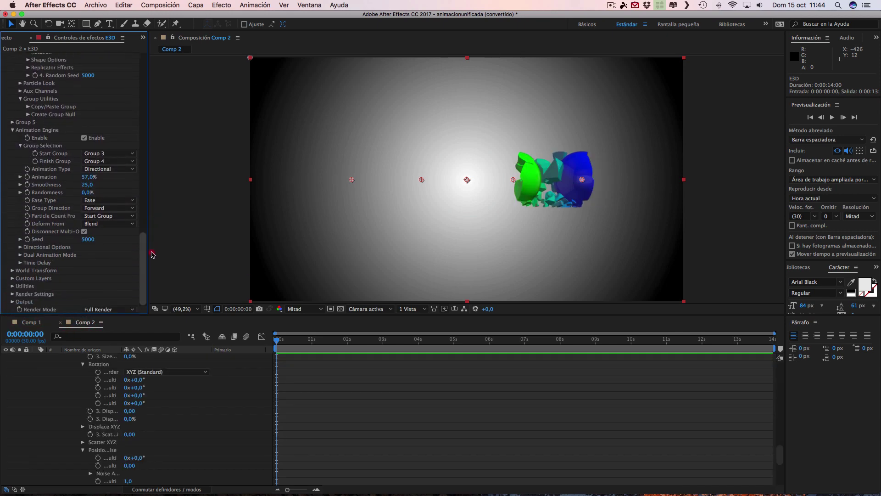
mouse_move(88, 177)
mouse_down()
mouse_move(67, 179)
mouse_move(116, 179)
mouse_move(59, 177)
mouse_up()
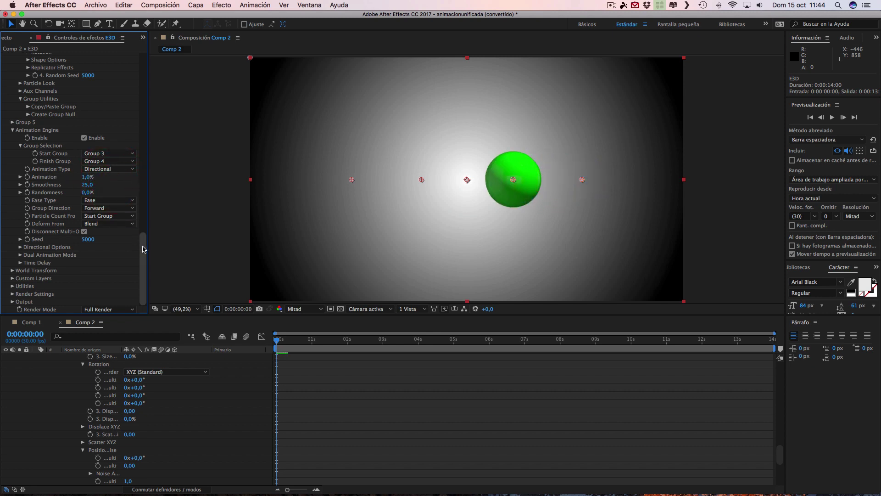
- Collapse Element's Groups 1–4 and its Animation Engine settings
drag(143, 241, 143, 237)
scroll(95, 207, up, 15)
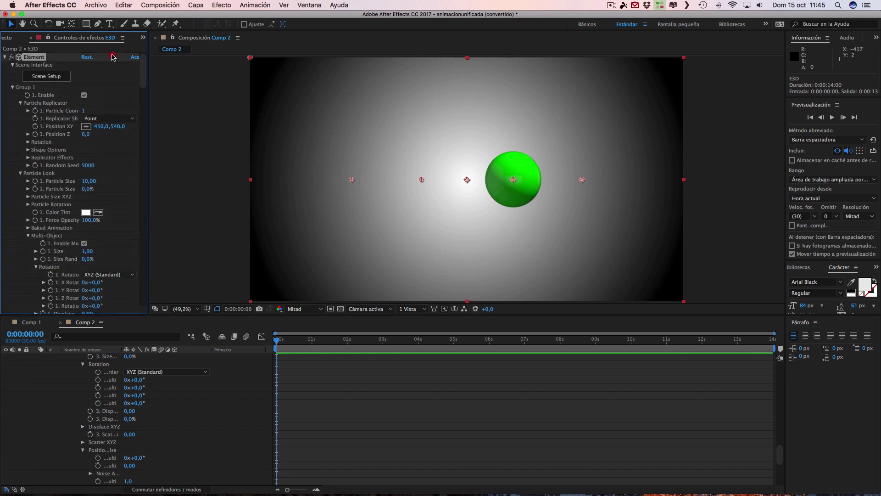
drag(143, 72, 155, 3)
mouse_move(144, 69)
mouse_down()
mouse_move(147, 253)
mouse_move(144, 65)
mouse_up()
drag(143, 69, 140, 292)
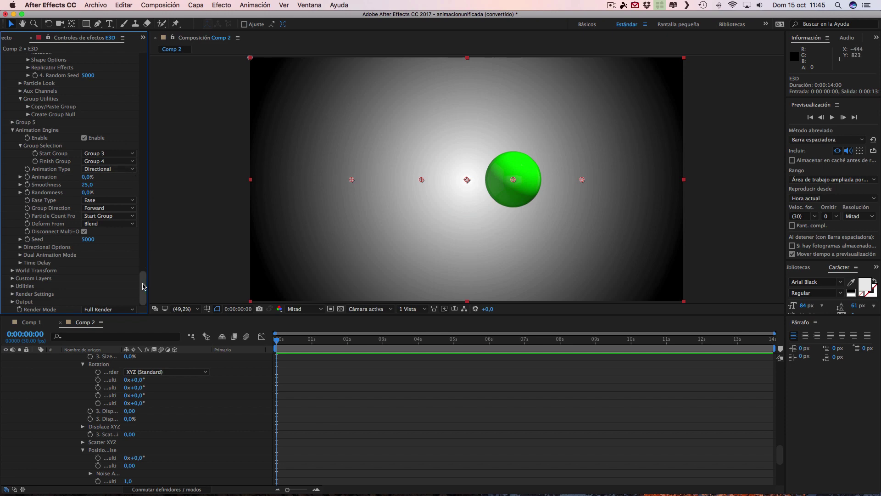
drag(147, 271, 146, 58)
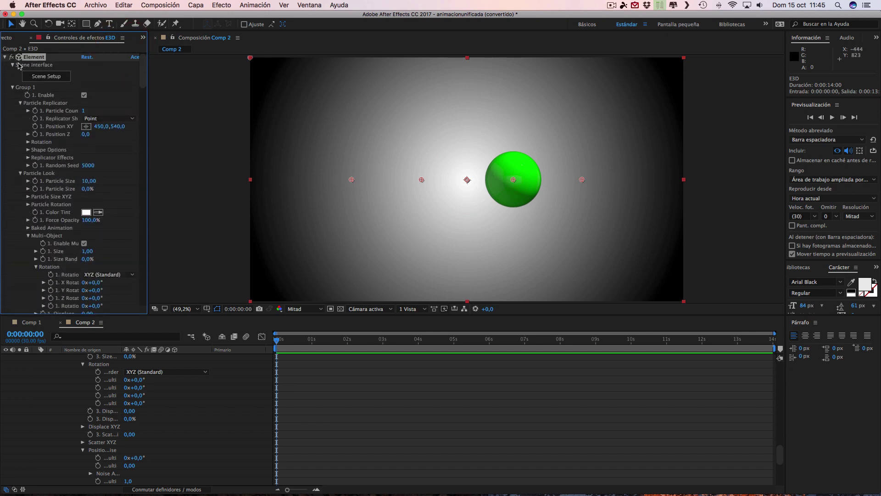
mouse_move(143, 78)
mouse_down()
mouse_move(152, 148)
mouse_move(130, 44)
mouse_up()
click(12, 87)
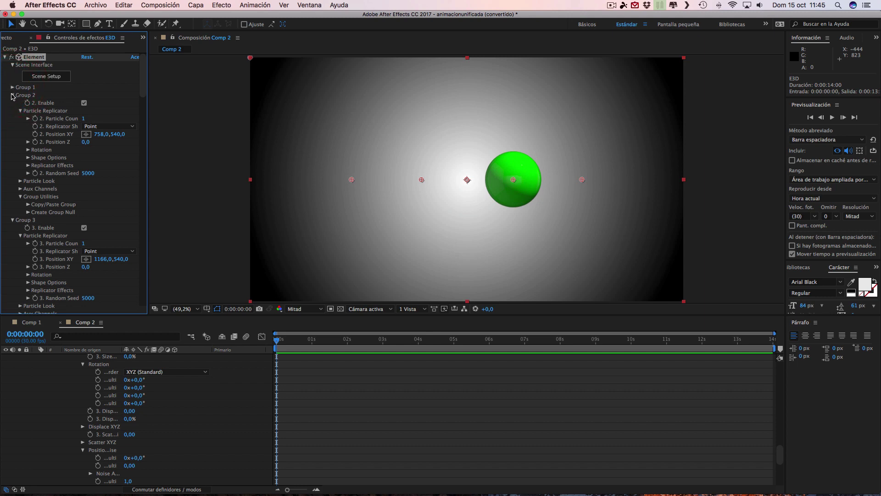
click(13, 95)
click(12, 103)
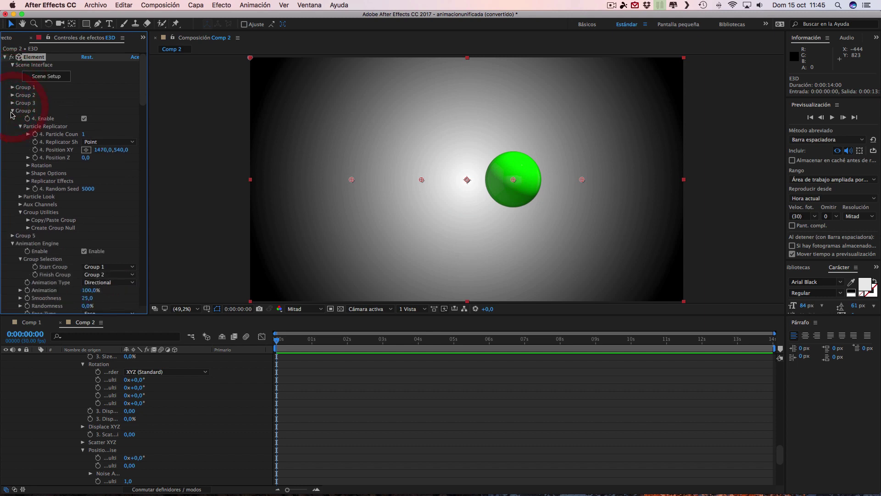
click(12, 110)
click(13, 127)
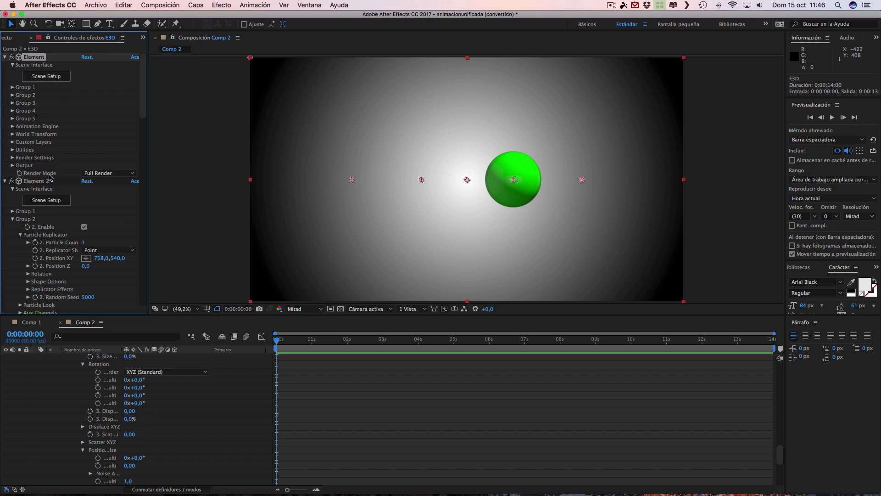
- Set the second Element's Render Mode to Unified
click(115, 174)
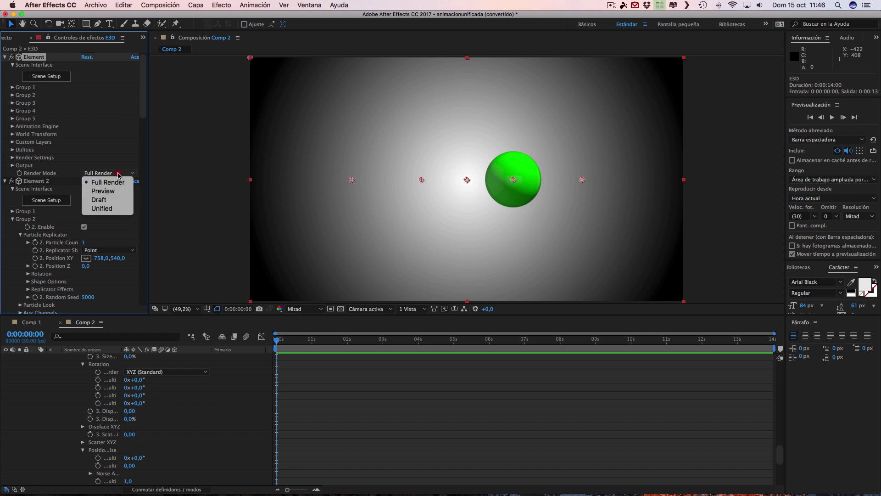
click(99, 210)
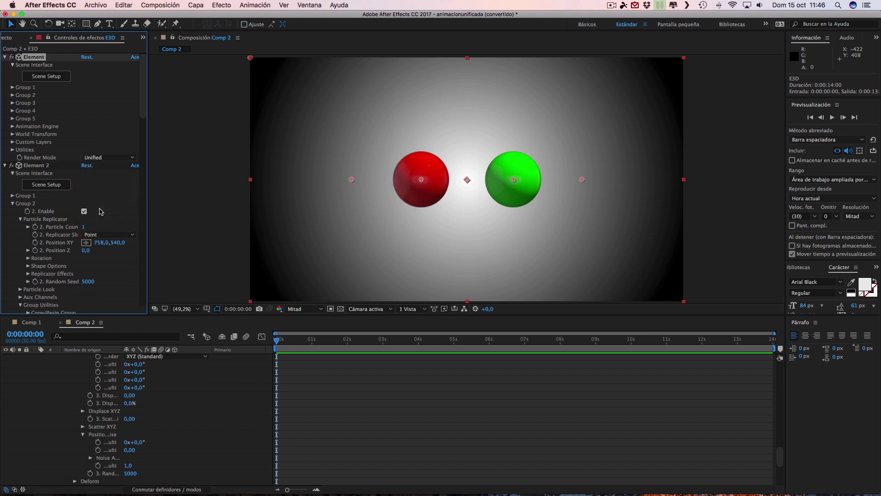
drag(143, 102, 144, 83)
- Test the first Element's Animation amount, reset Element 2's to 0%, and move to 1 s
click(12, 127)
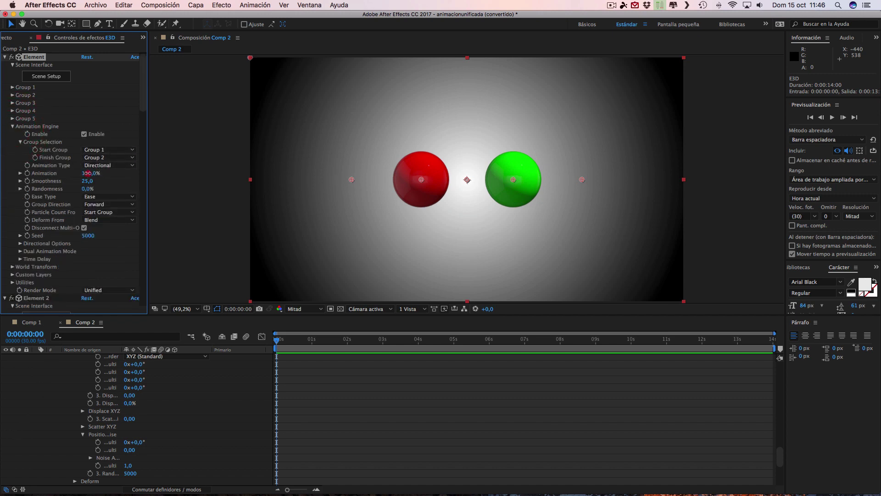
mouse_move(87, 173)
mouse_down()
mouse_move(58, 173)
mouse_move(137, 173)
mouse_move(89, 173)
mouse_up()
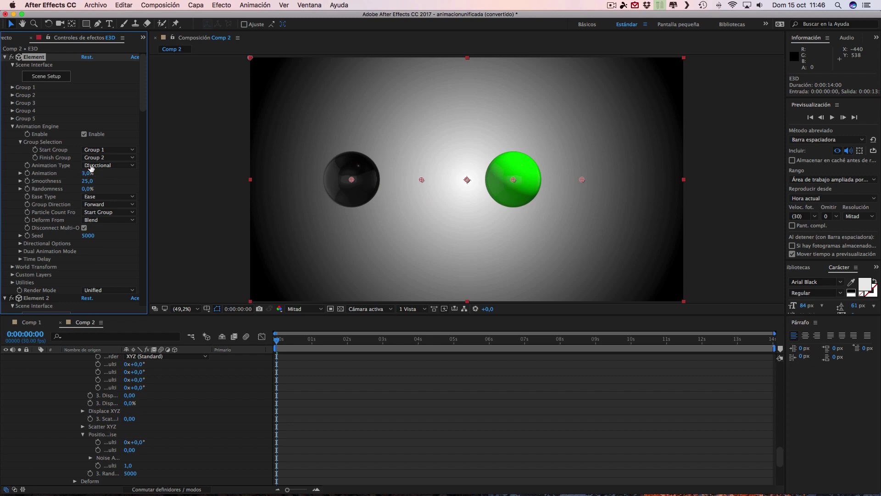
mouse_move(142, 103)
mouse_down()
mouse_move(169, 282)
mouse_move(154, 167)
mouse_up()
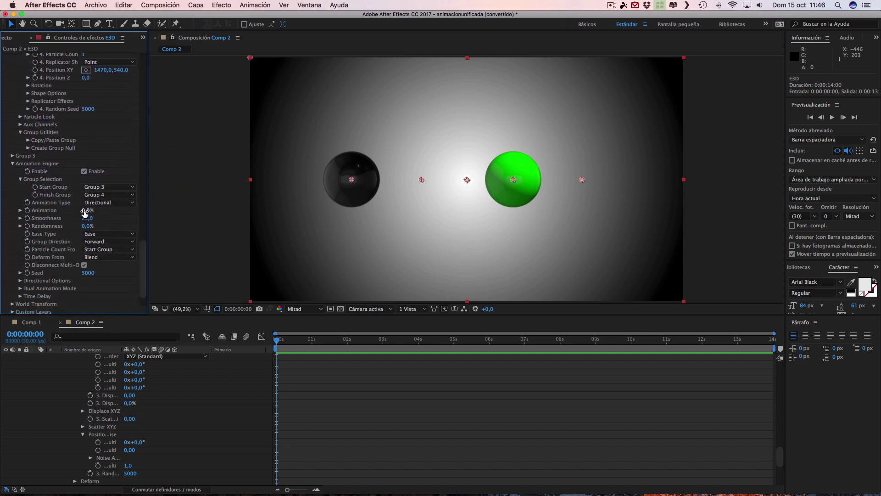
mouse_move(95, 211)
mouse_down()
mouse_move(85, 213)
mouse_move(142, 210)
mouse_move(107, 211)
mouse_up()
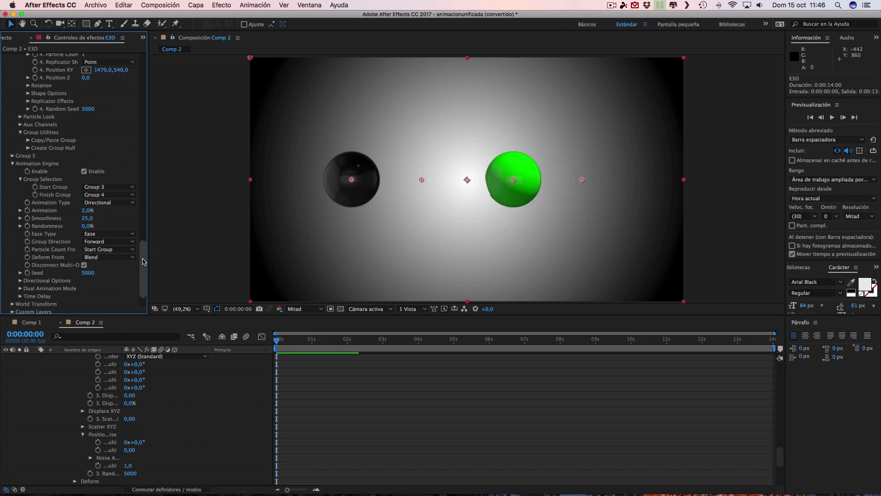
mouse_move(143, 257)
mouse_down()
mouse_move(151, 147)
mouse_move(142, 70)
mouse_up()
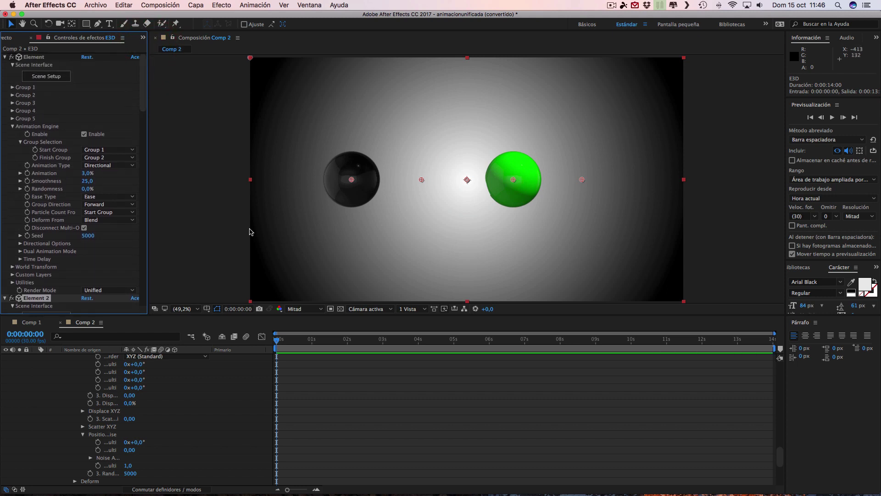
drag(277, 341, 311, 340)
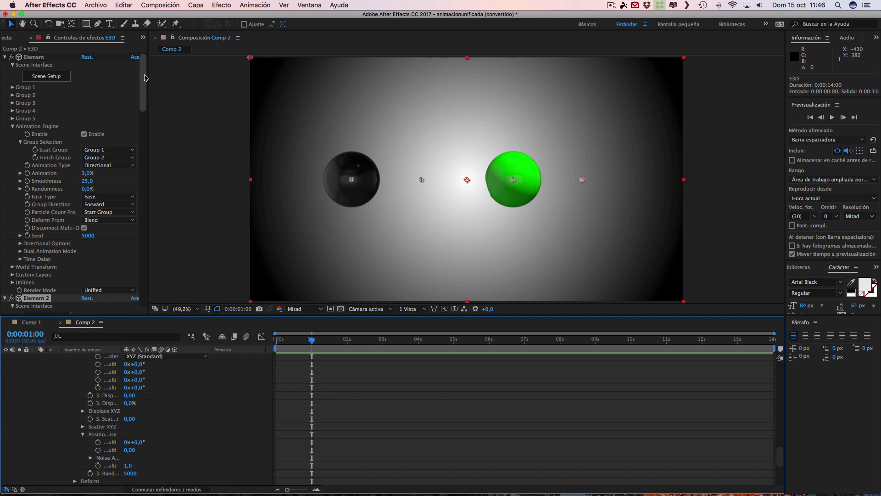
- Keyframe the first Element's Animation from 0% at 1 s to 100% at 2:29
click(12, 126)
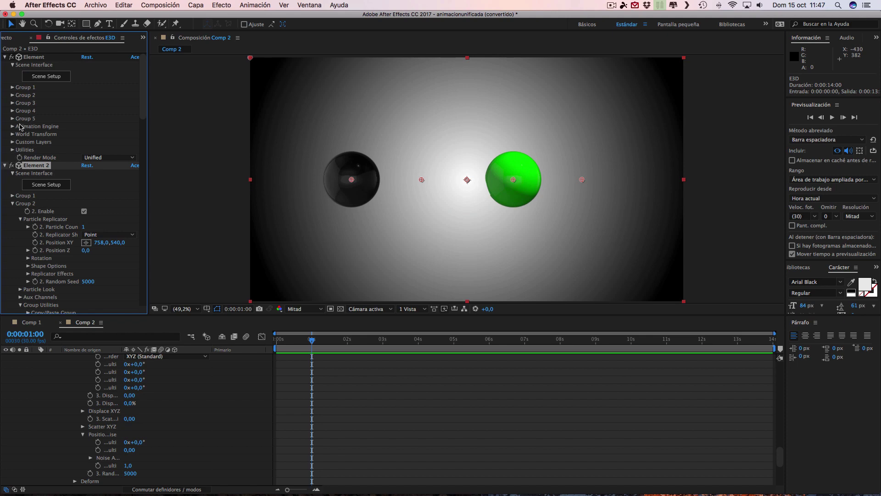
click(13, 127)
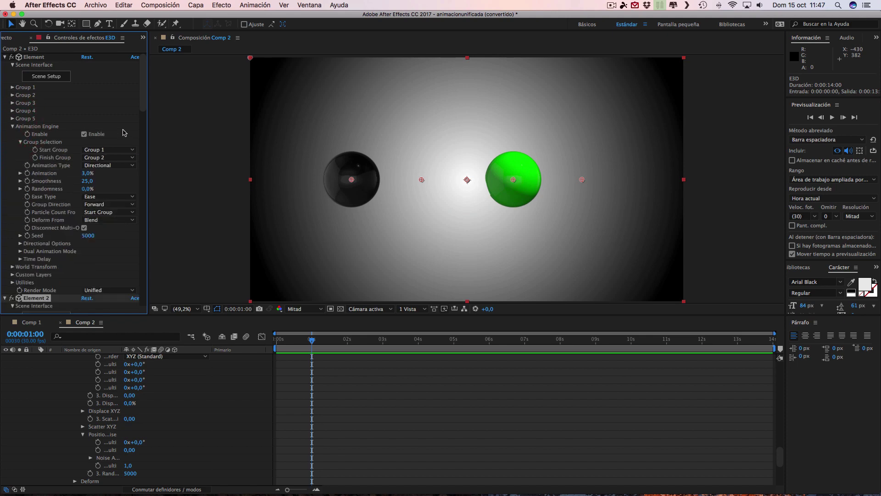
drag(86, 175, 66, 173)
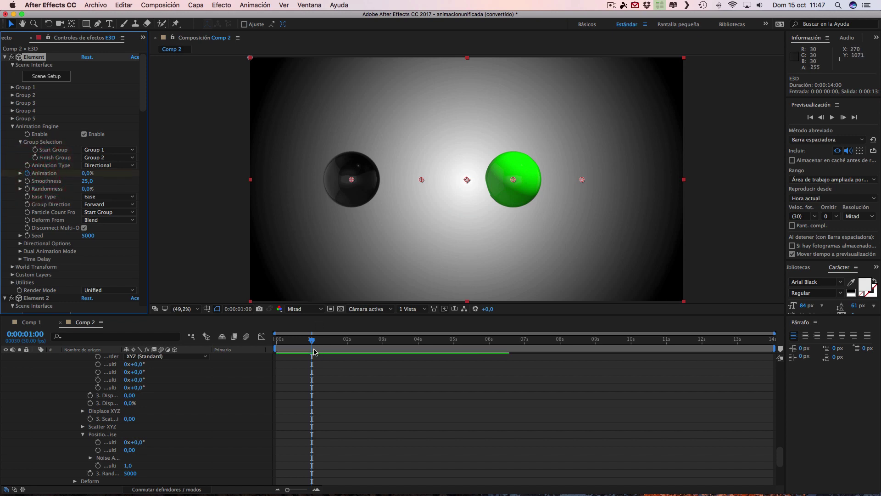
drag(312, 340, 333, 342)
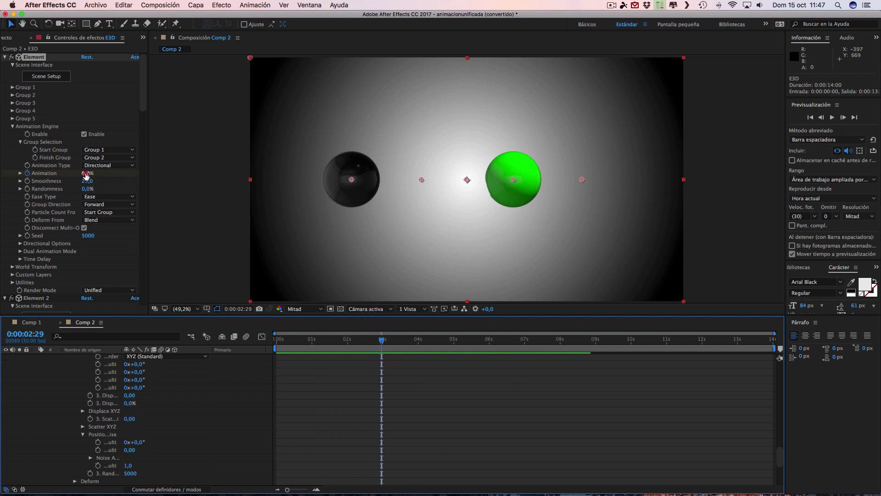
drag(86, 175, 138, 173)
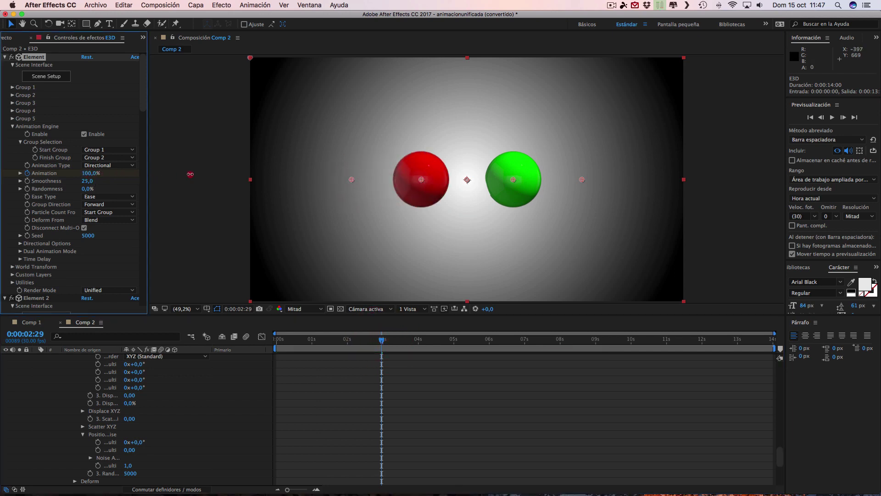
click(44, 174)
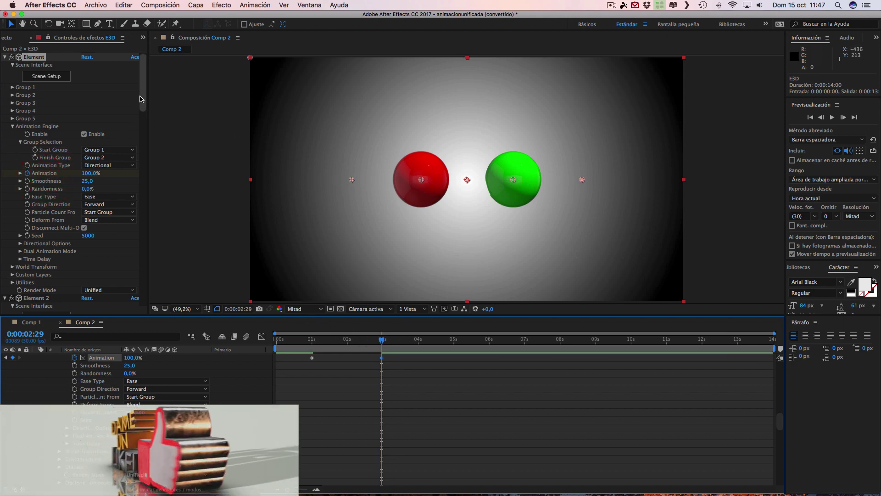
- Keyframe Element 2's Animation from 0% at 2 s to 100% at 4 s
click(4, 58)
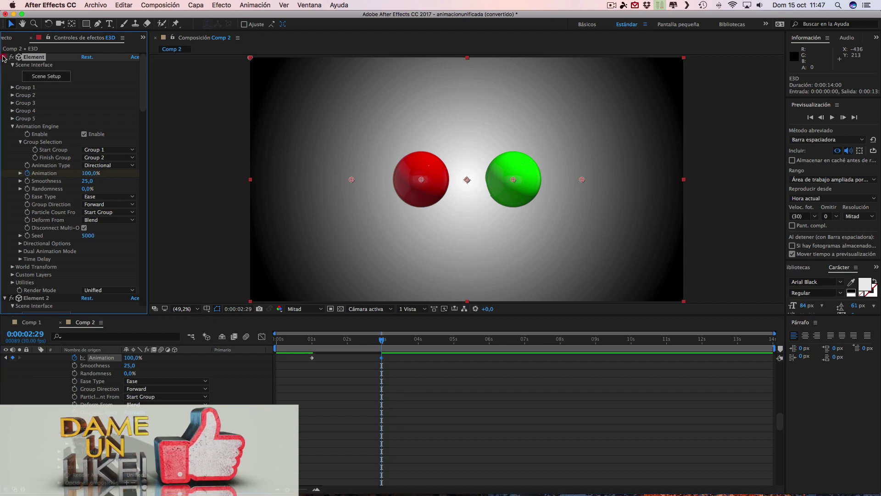
click(5, 57)
scroll(143, 97, down, 1)
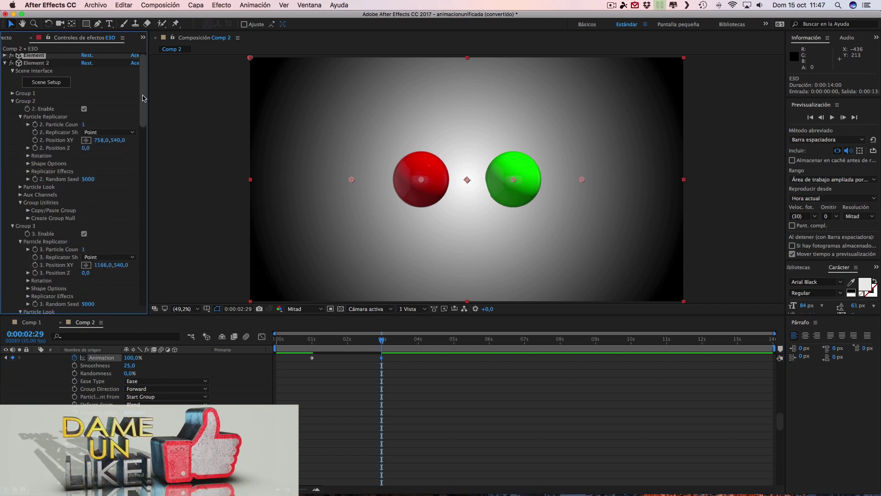
drag(143, 97, 162, 280)
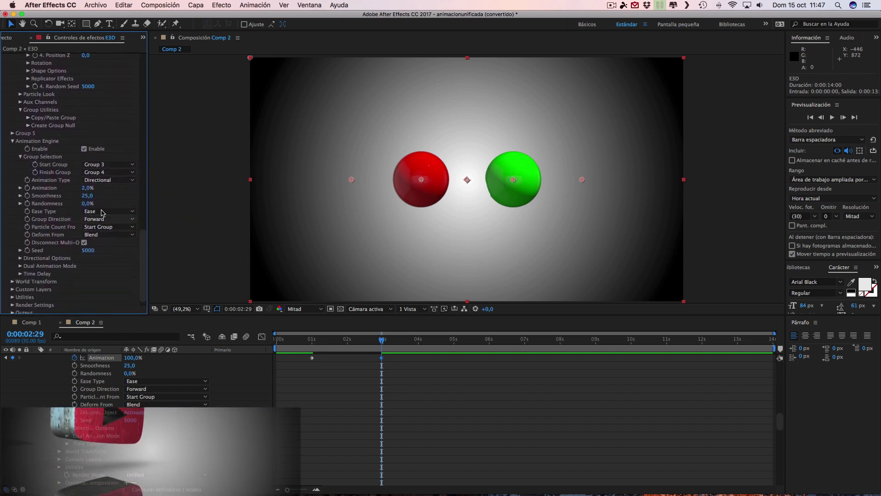
drag(87, 188, 76, 188)
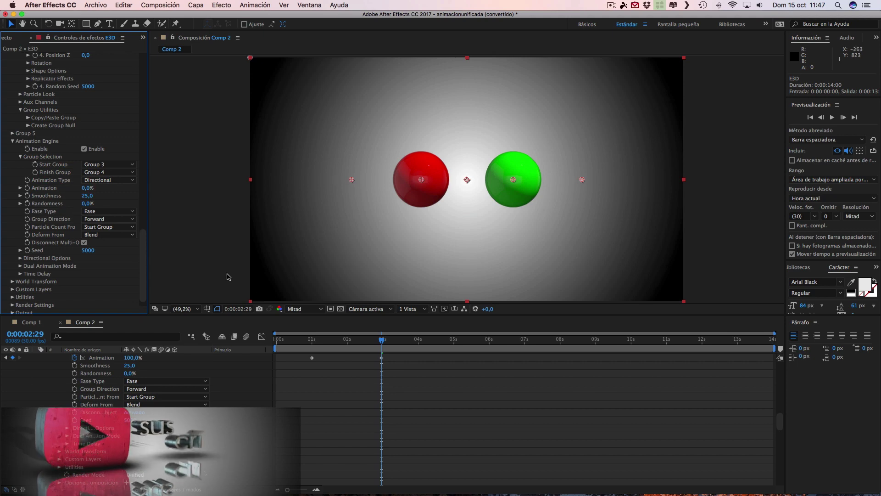
click(348, 344)
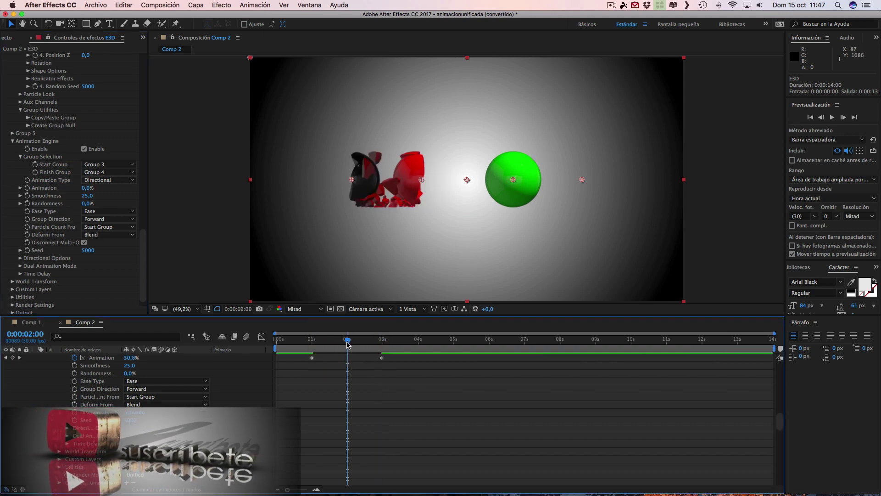
click(28, 189)
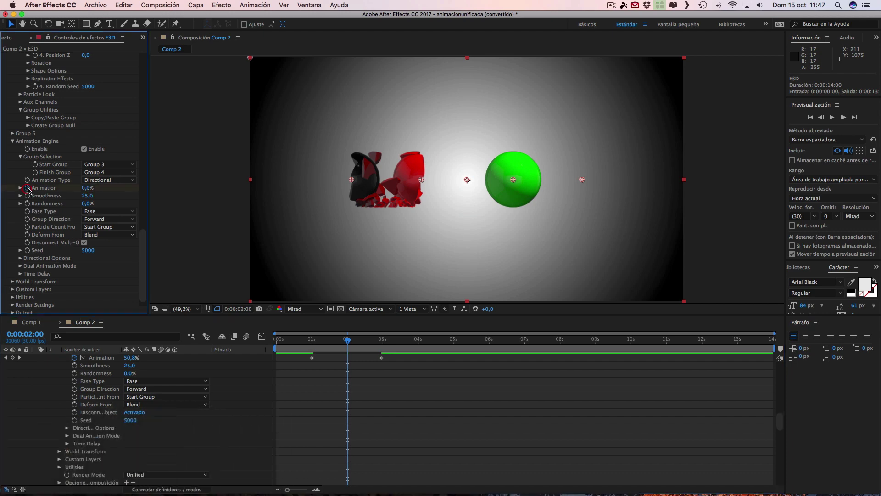
click(418, 343)
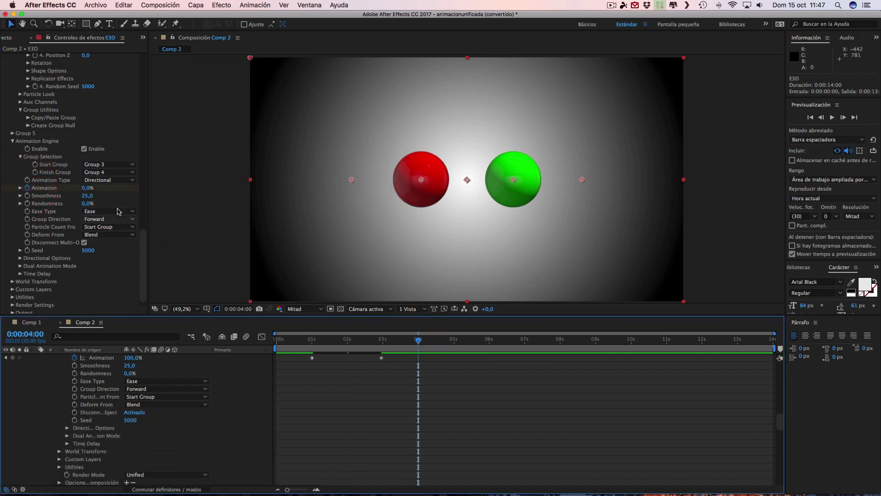
click(87, 190)
drag(99, 189, 143, 189)
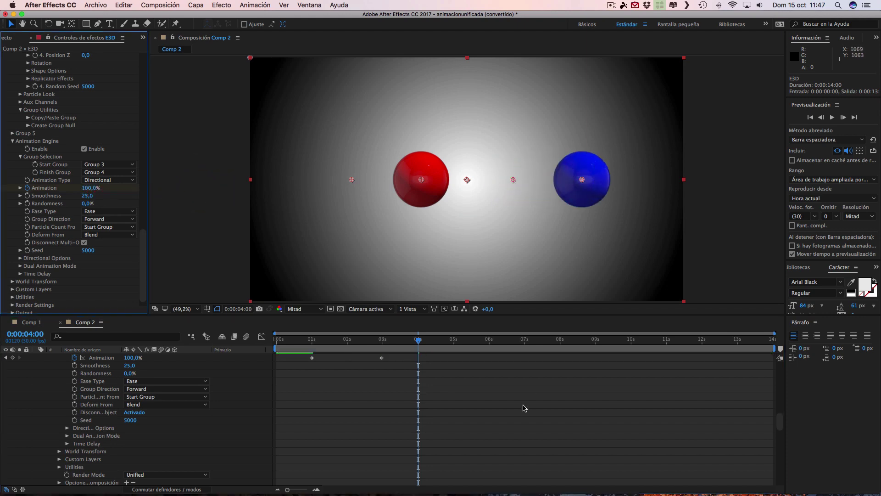
mouse_move(419, 342)
mouse_down()
mouse_move(265, 340)
mouse_move(454, 344)
mouse_up()
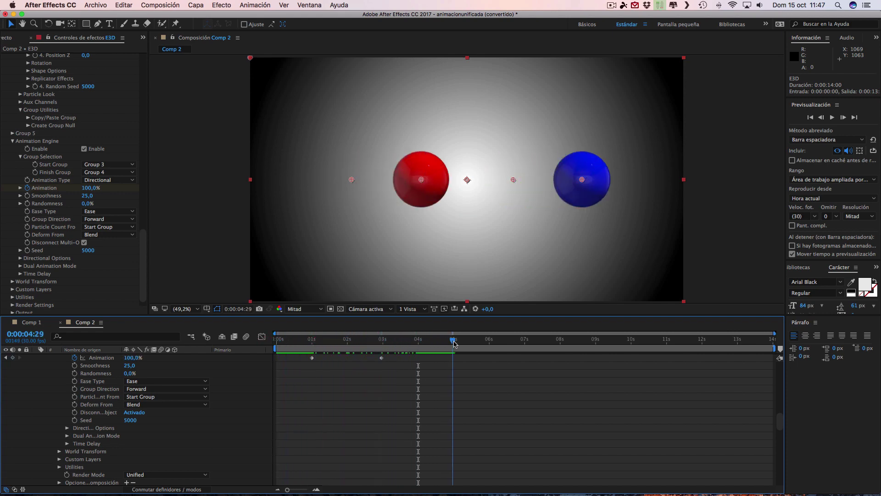
- End the work area at about 5 s and start the preview
click(765, 349)
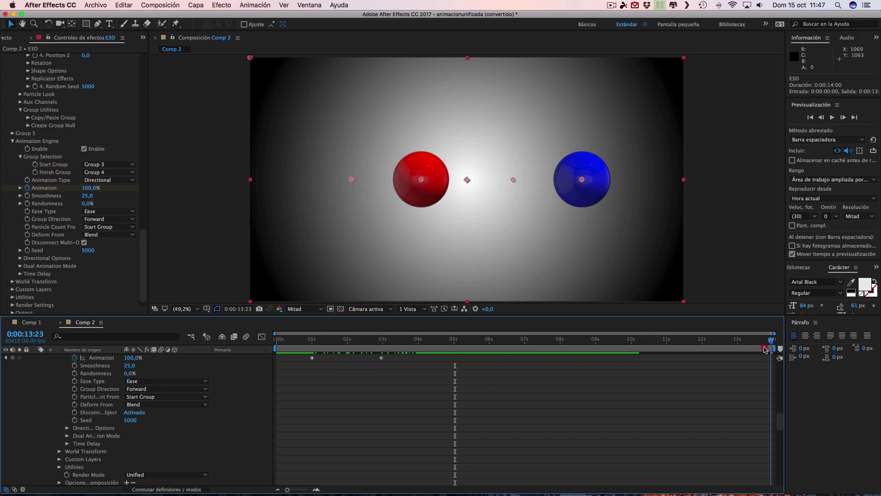
drag(774, 348, 455, 344)
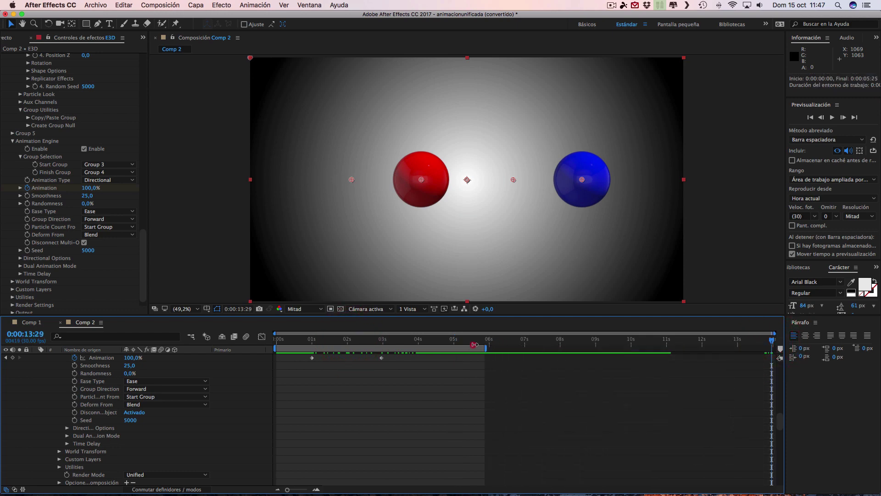
click(419, 341)
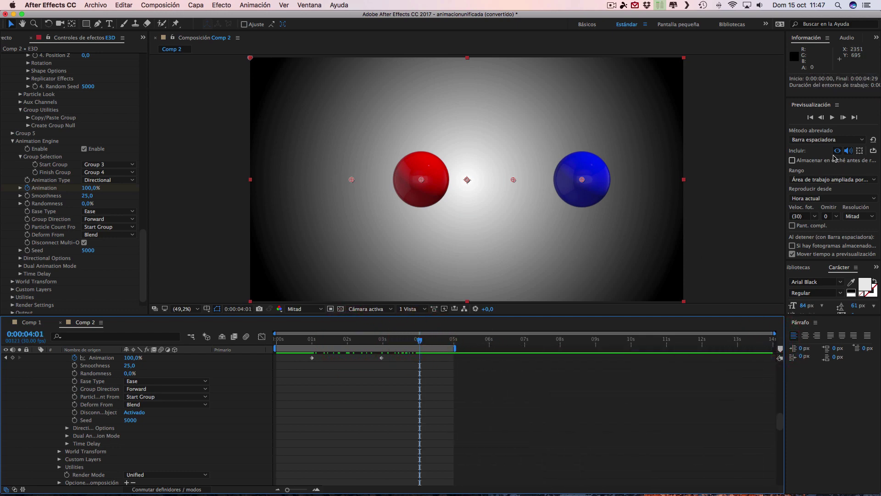
click(832, 118)
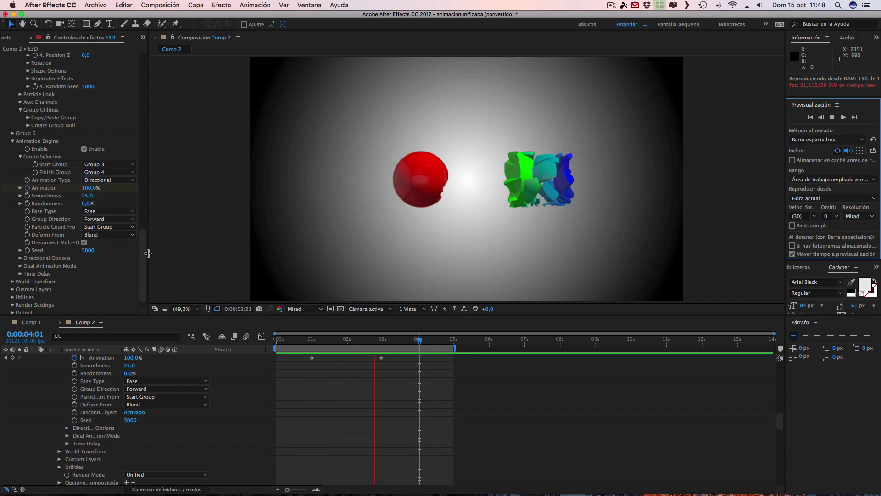
- Stop the preview, return to the start, and play the RAM preview again
drag(143, 257, 137, 69)
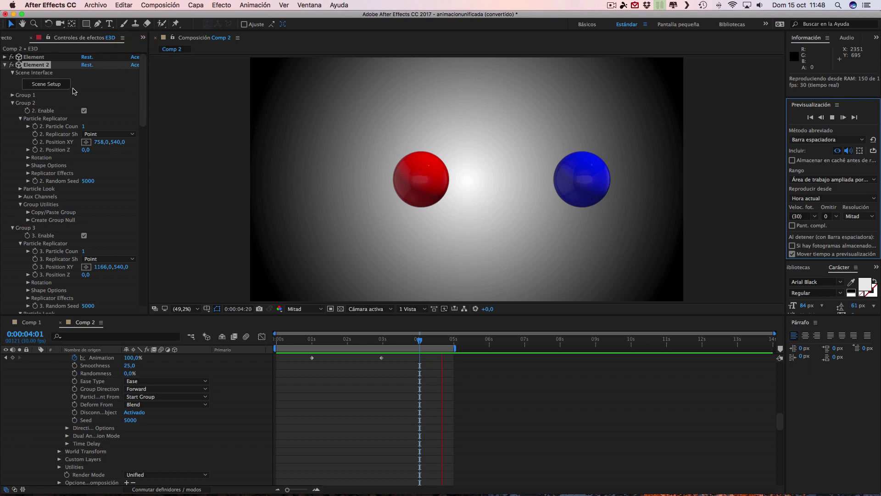
click(5, 67)
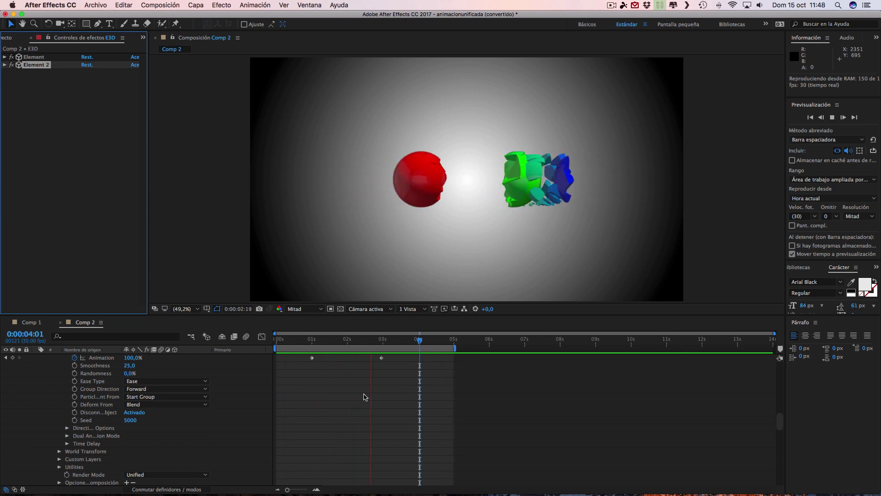
key(Home)
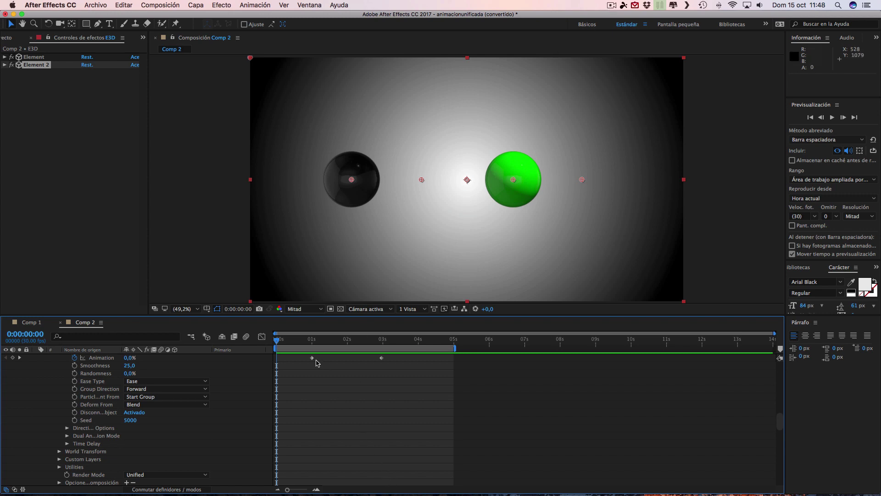
click(832, 118)
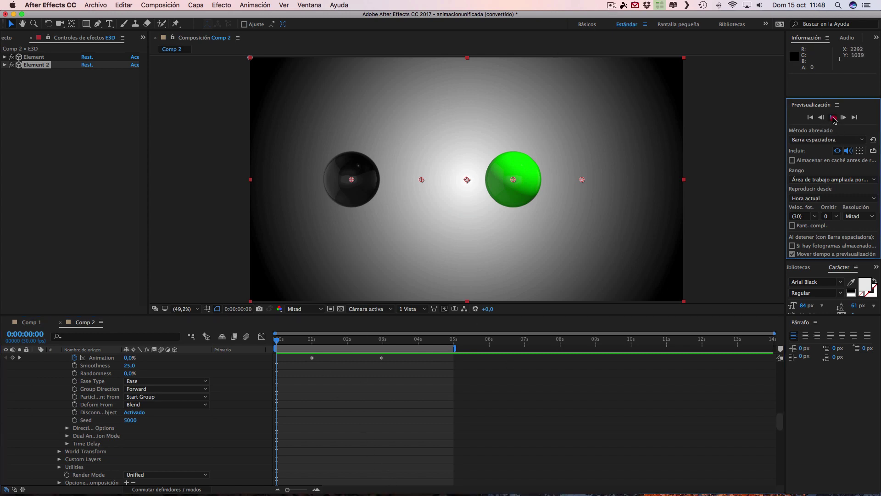